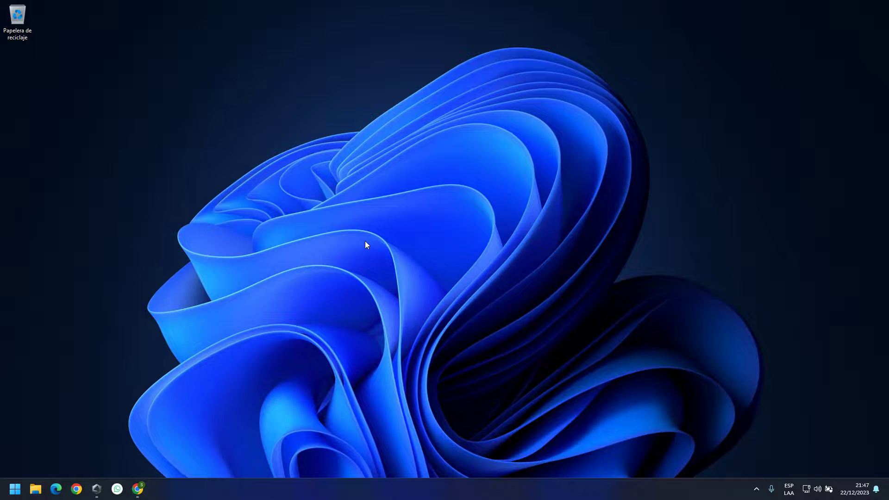
Search the web for fabric in Chrome, open the Fabric website and download the Windows installer
left_click(135, 493)
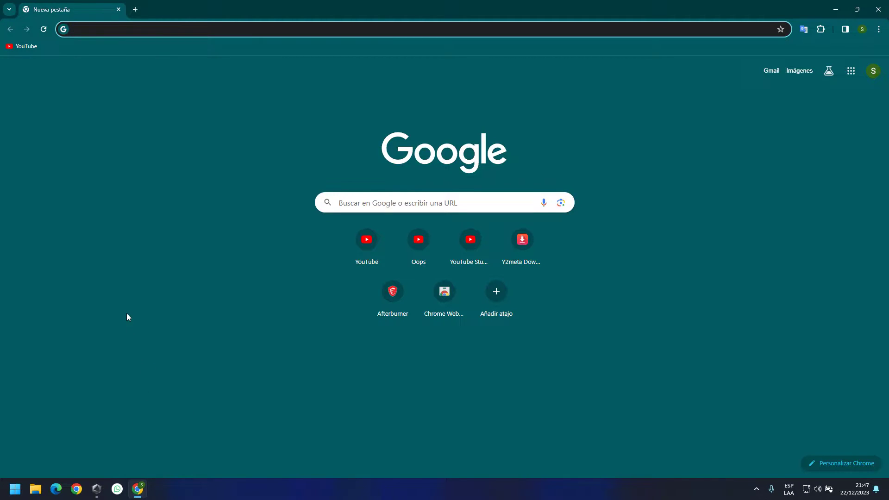
type("fabric")
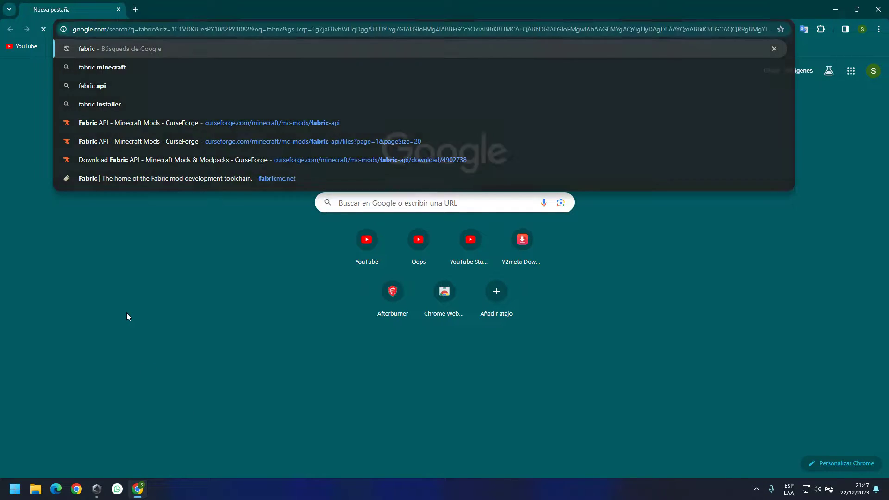
key("Return")
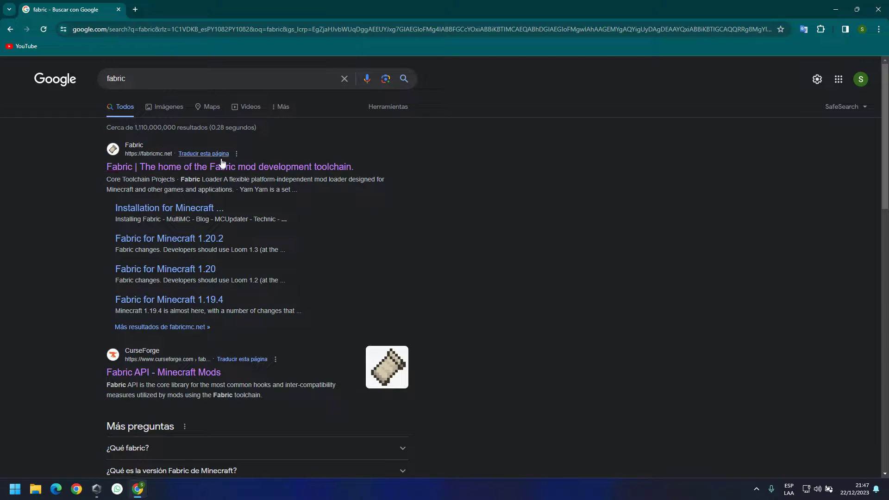
left_click(253, 168)
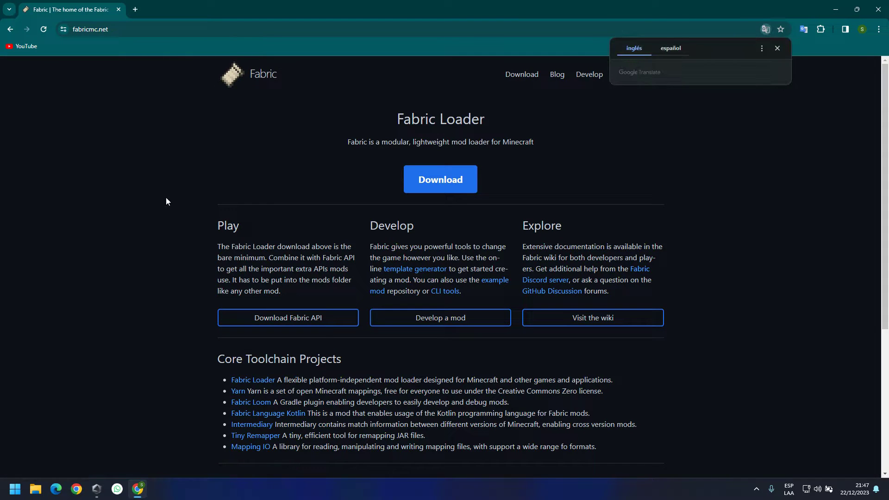
left_click(436, 181)
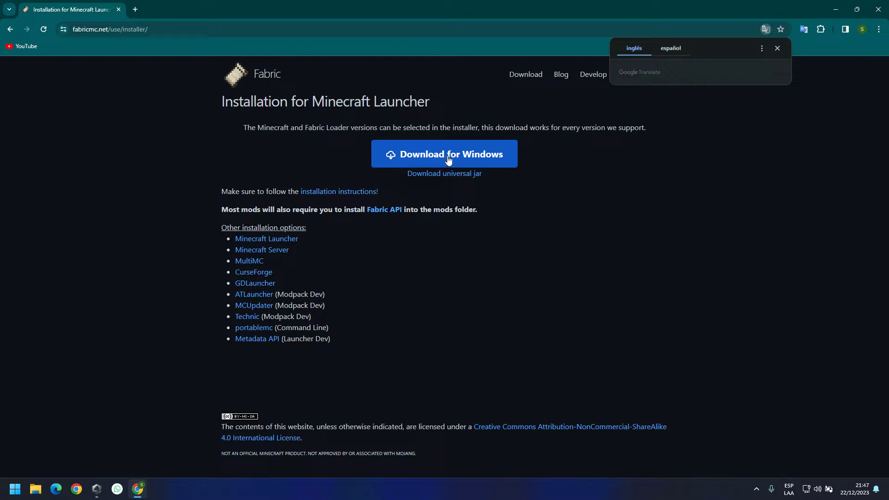
left_click(448, 159)
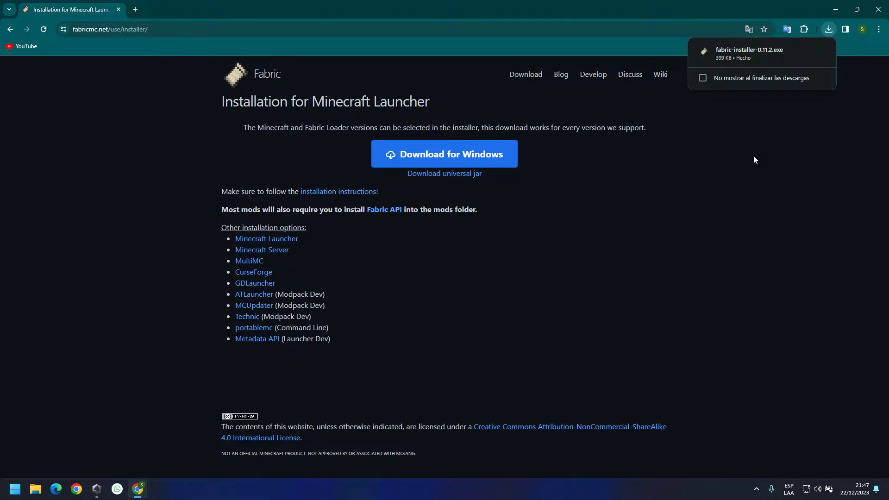
Open the download folder, run fabric-installer-0.11.2.exe and minimize the browser and folder windows
left_click(803, 52)
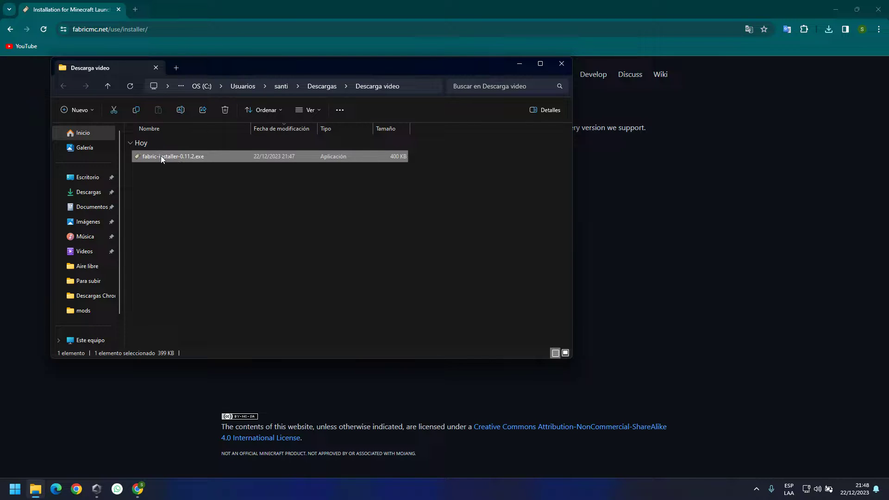
double_click(169, 156)
left_click(835, 9)
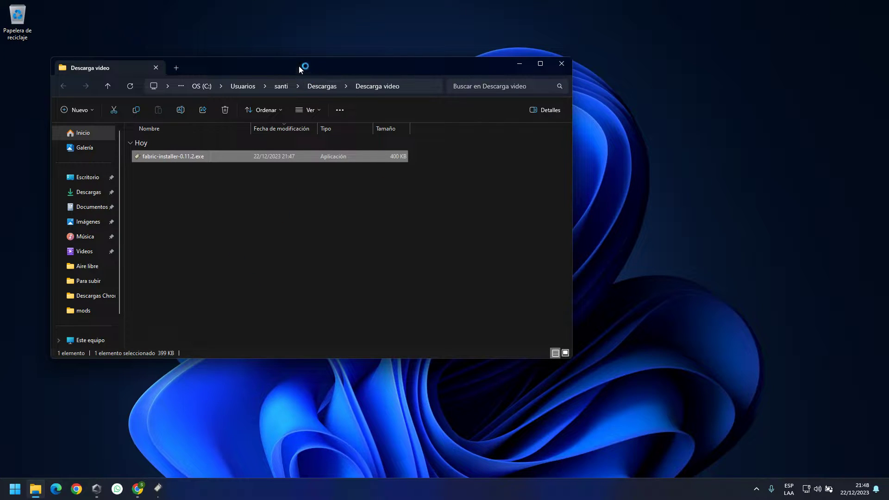
left_click_drag(345, 72, 508, 77)
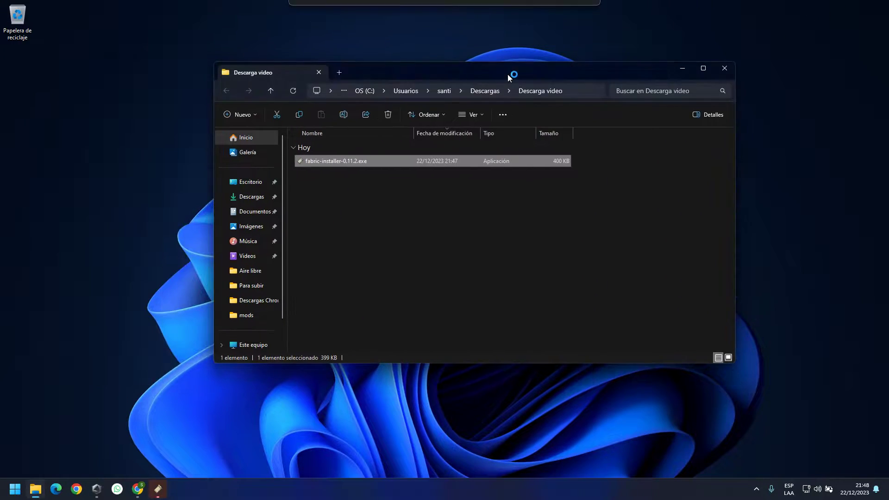
left_click(682, 68)
Create a new folder named Server on the desktop
right_click(67, 81)
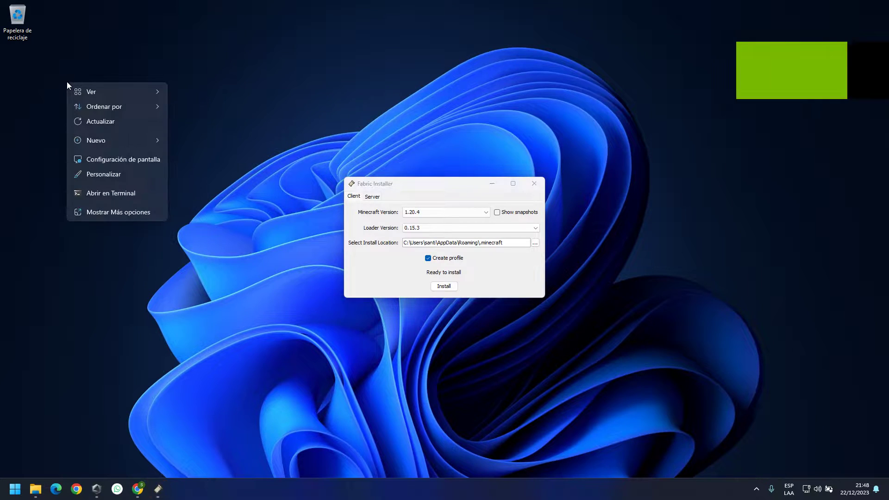
mouse_move(134, 141)
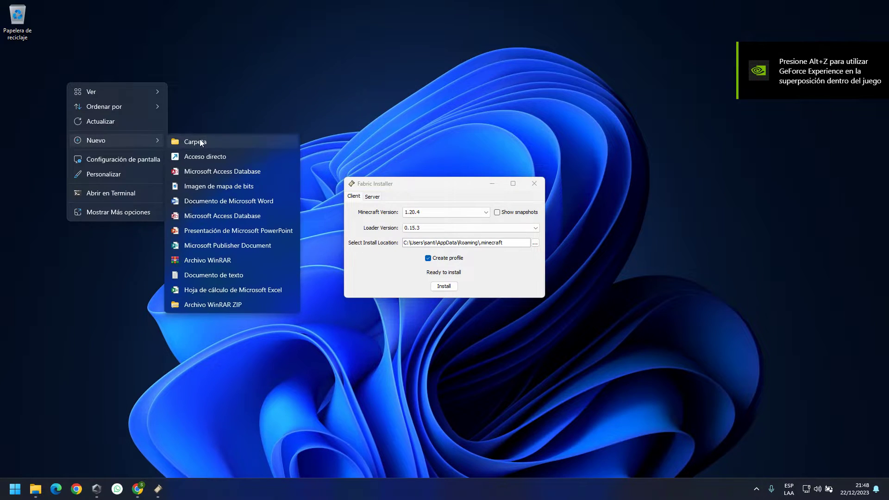
left_click(200, 142)
type("Server")
key("Return")
left_click(163, 146)
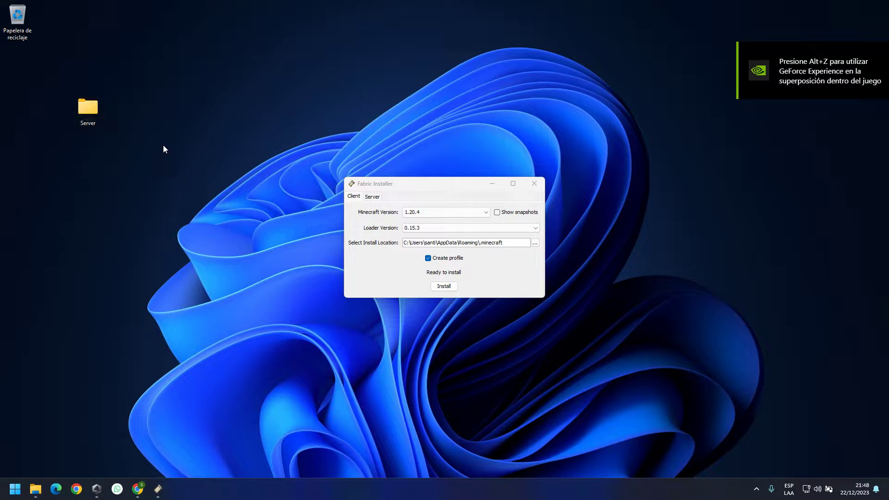
Open the Server folder to view its contents and minimize its window
double_click(91, 124)
left_click_drag(476, 93, 262, 86)
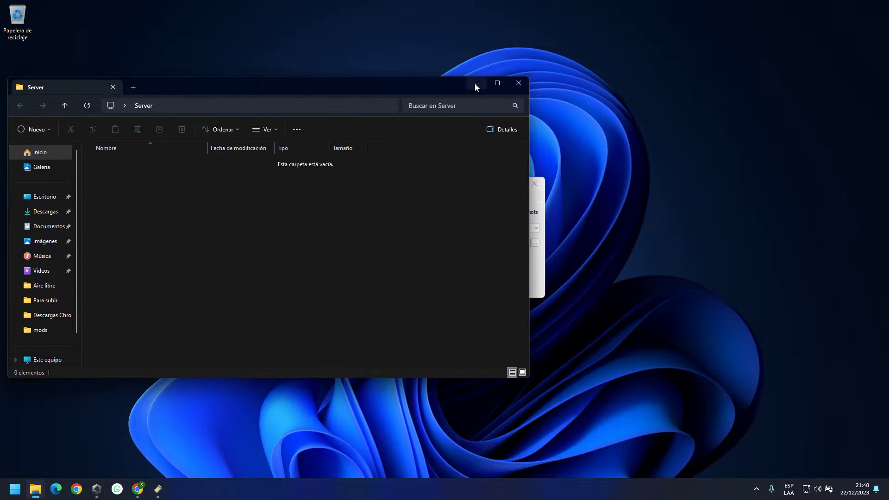
left_click(476, 85)
Set the Fabric client options to Minecraft version 1.20.1 and loader version 0.14.24
left_click_drag(482, 179, 418, 165)
left_click(365, 198)
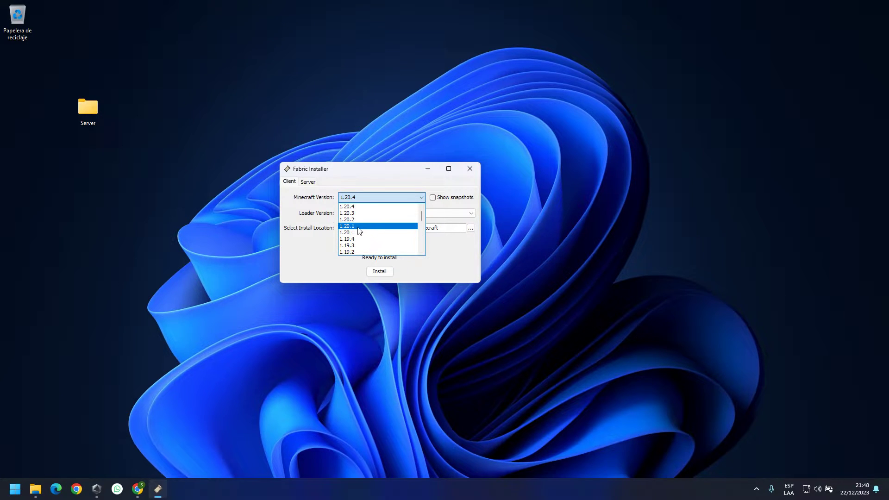
left_click(358, 226)
left_click(357, 213)
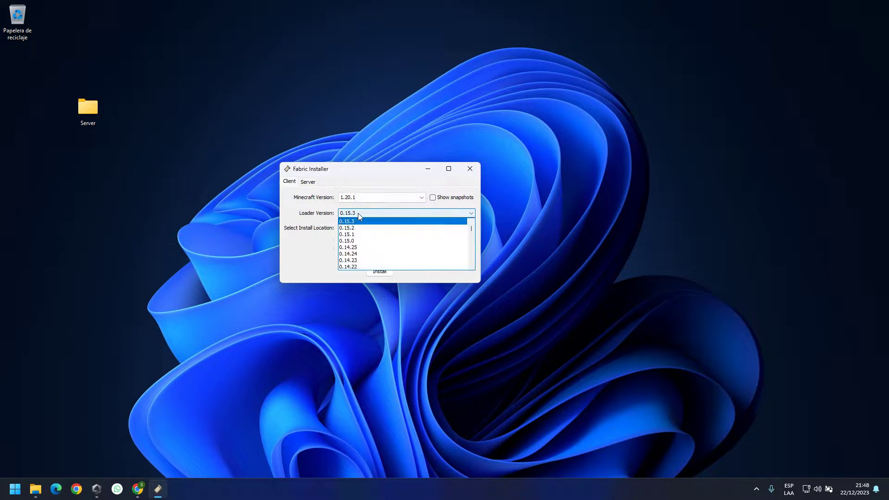
left_click(357, 254)
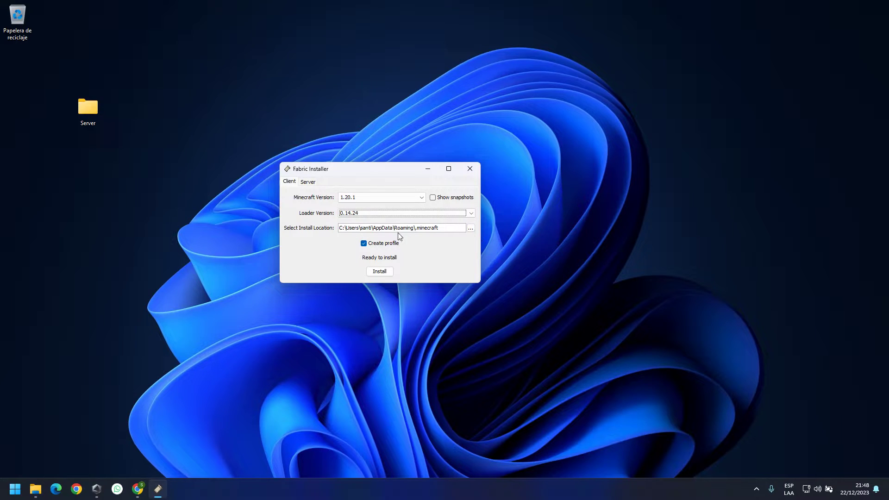
Set the Fabric server installation to Minecraft version 1.20.1 and loader version 0.14.24
left_click(306, 182)
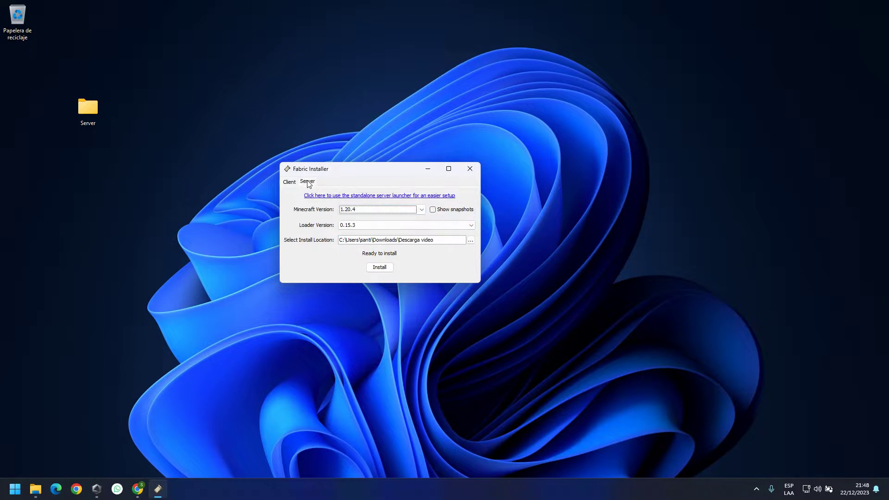
left_click(398, 209)
left_click(366, 234)
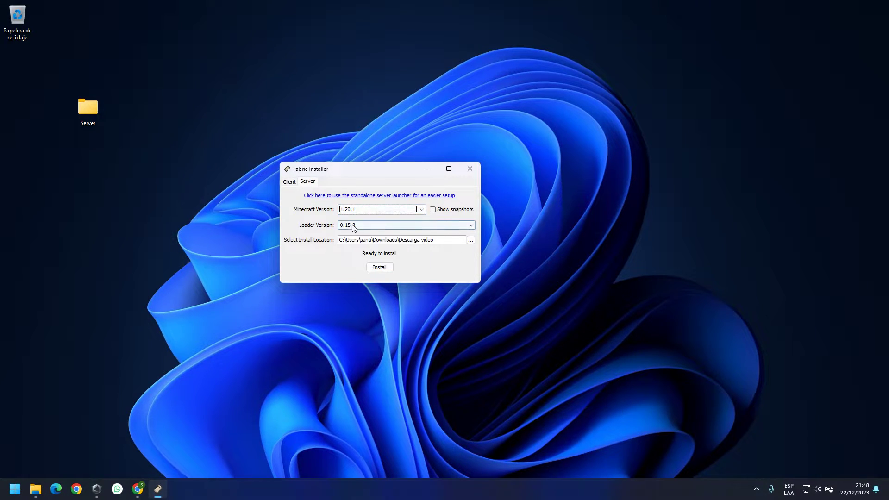
left_click(362, 226)
left_click(357, 266)
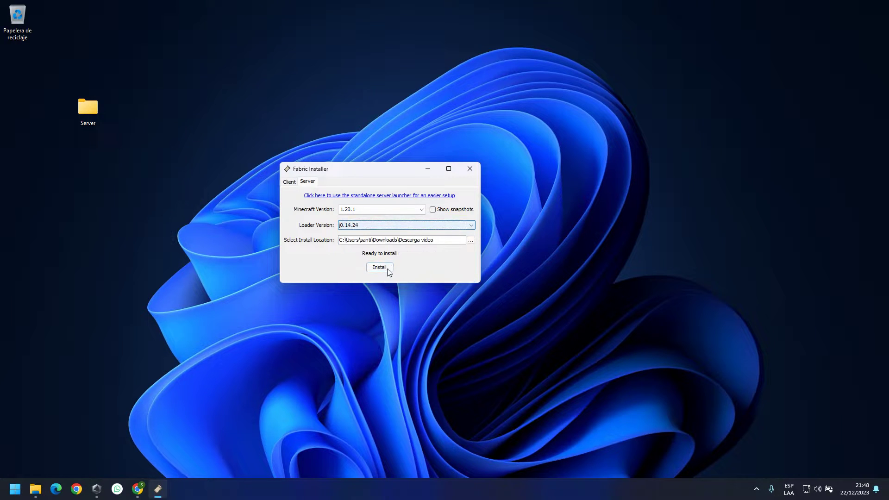
Choose the Server folder on the desktop as the install location and install the Fabric server
left_click(470, 240)
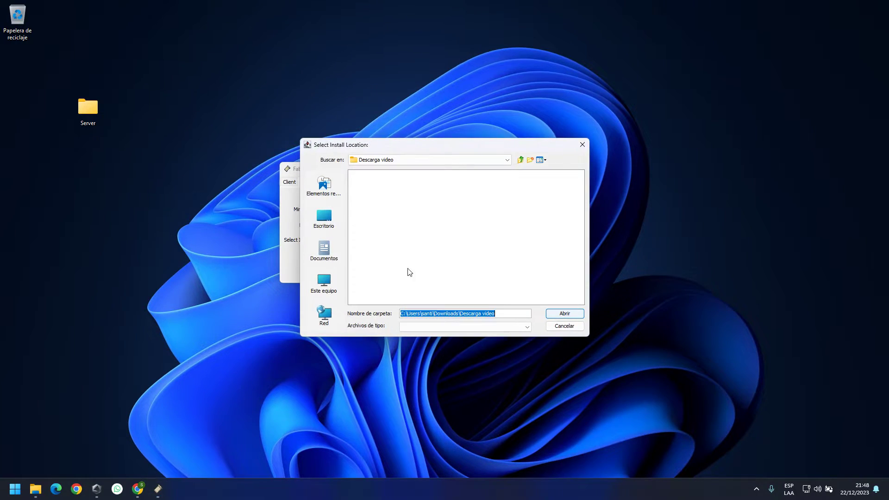
left_click(331, 225)
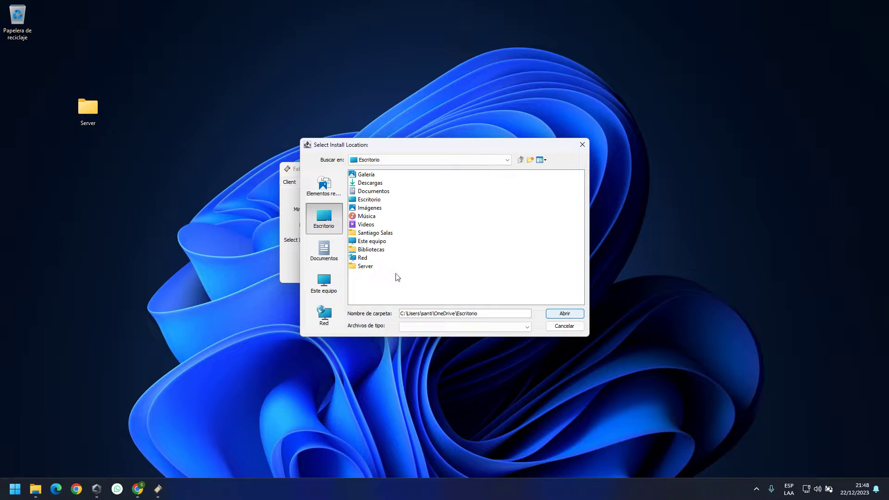
left_click(364, 266)
left_click(560, 314)
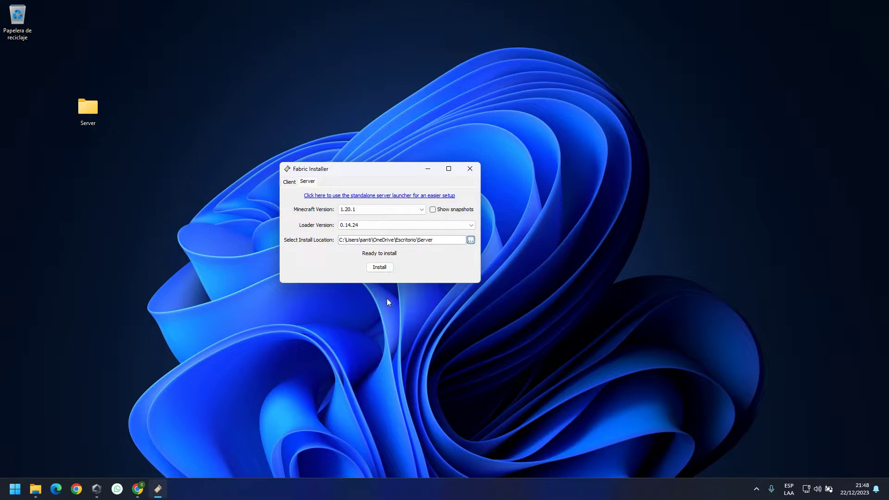
left_click(382, 267)
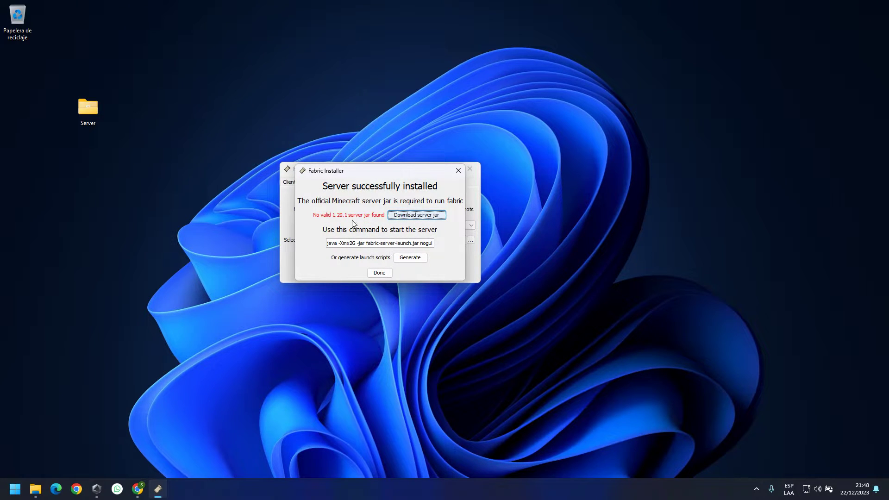
Download the official Minecraft server jar, generate the launch scripts and close the Fabric installer
left_click(412, 216)
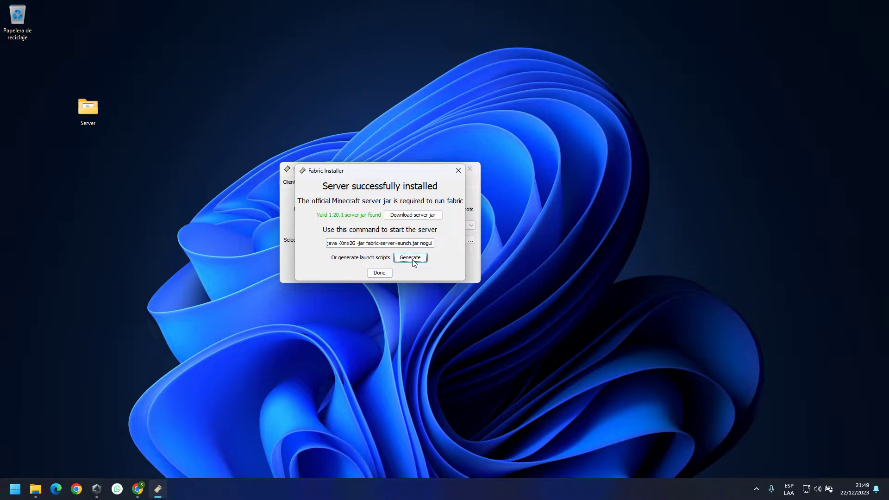
left_click(378, 273)
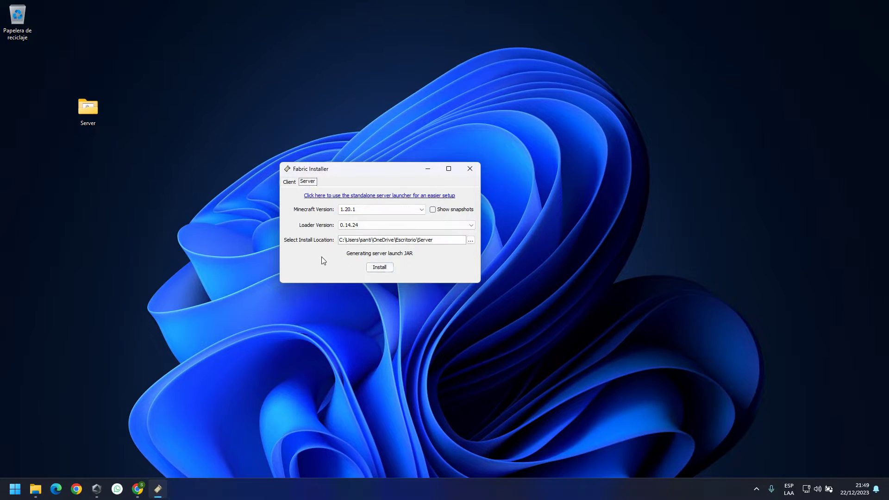
left_click(473, 171)
Edit start.bat in the desktop Server folder so the memory argument is -Xmx4G, and save the file
double_click(85, 108)
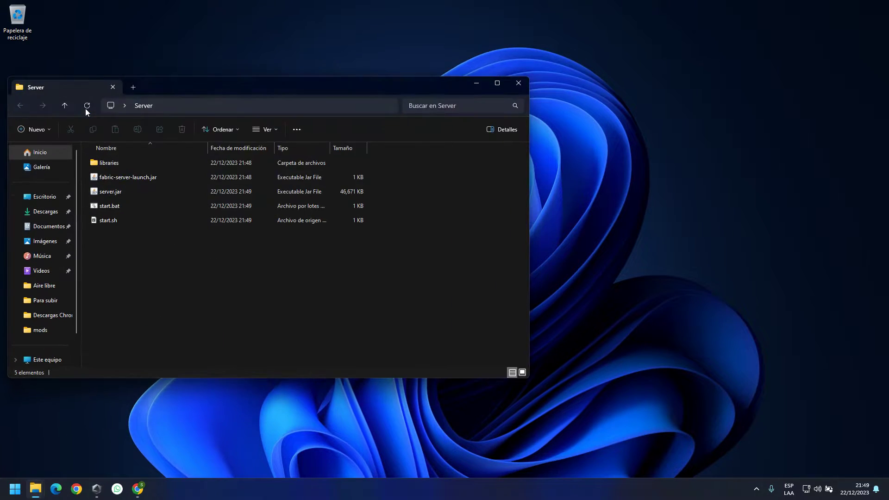
left_click_drag(160, 88, 351, 102)
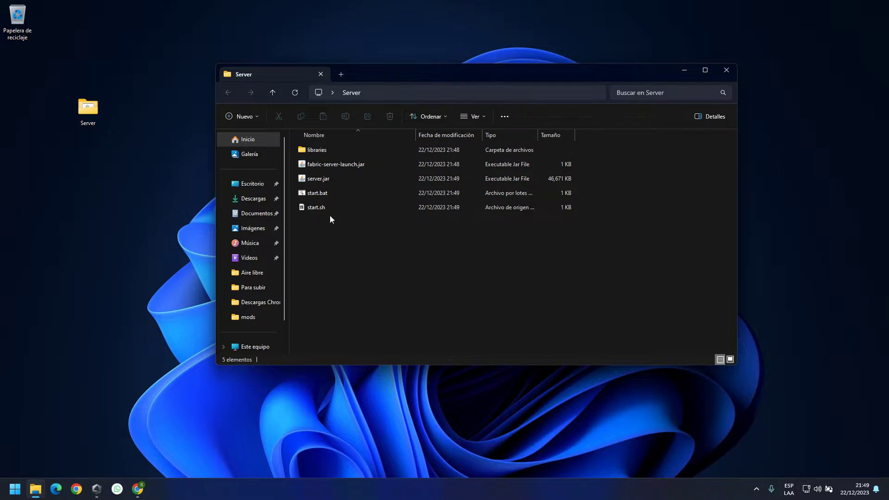
left_click(319, 193)
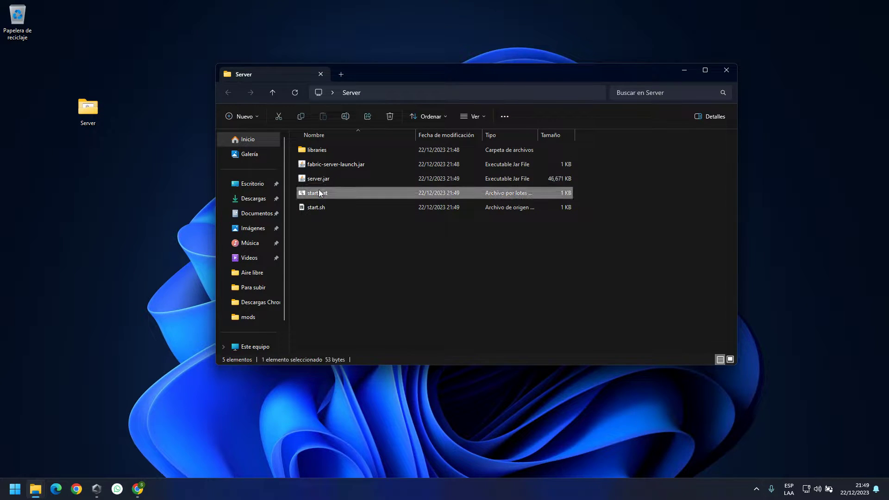
right_click(325, 196)
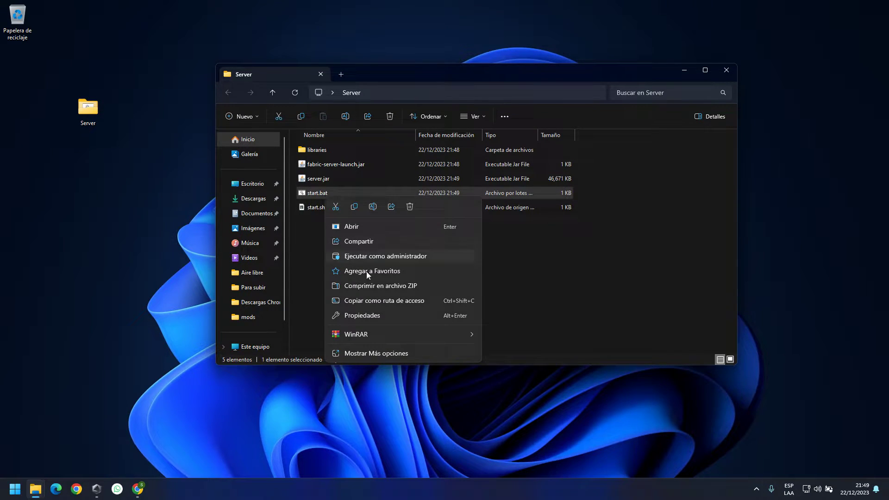
left_click(376, 354)
left_click(353, 212)
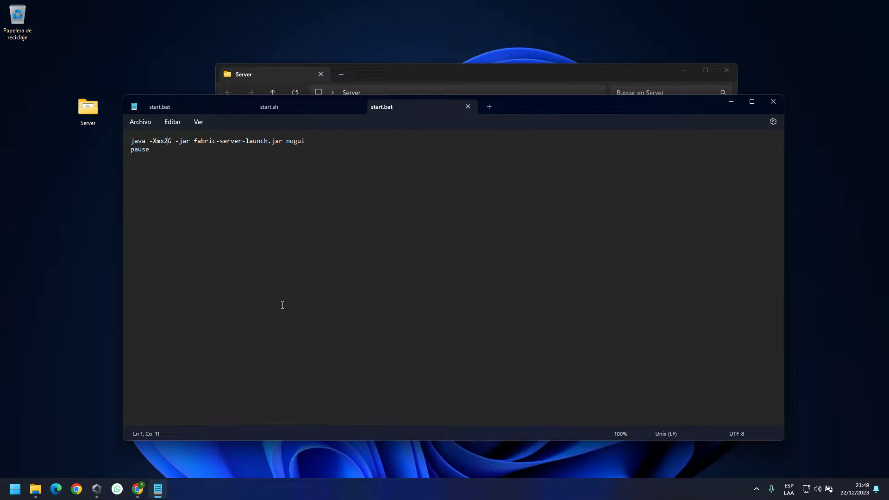
key("BackSpace")
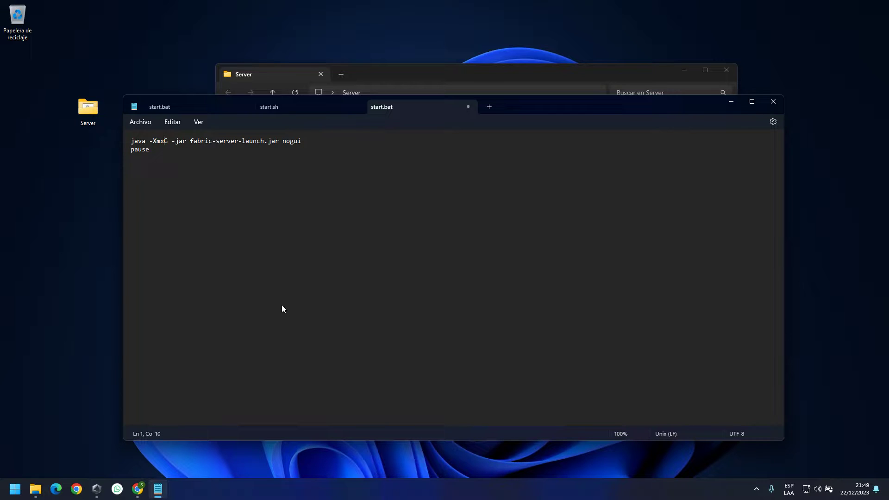
type("4")
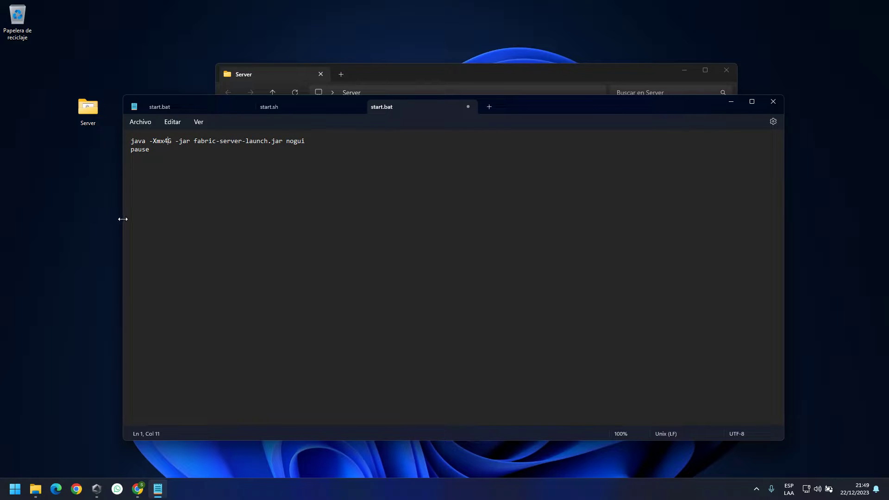
left_click(145, 122)
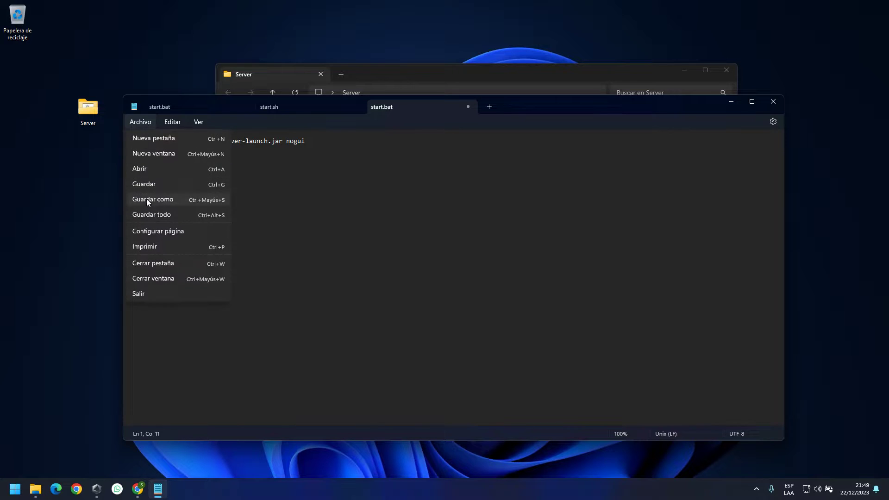
left_click(172, 185)
Close the other start.bat and start.sh documents, keeping only the edited start.bat open
left_click(246, 106)
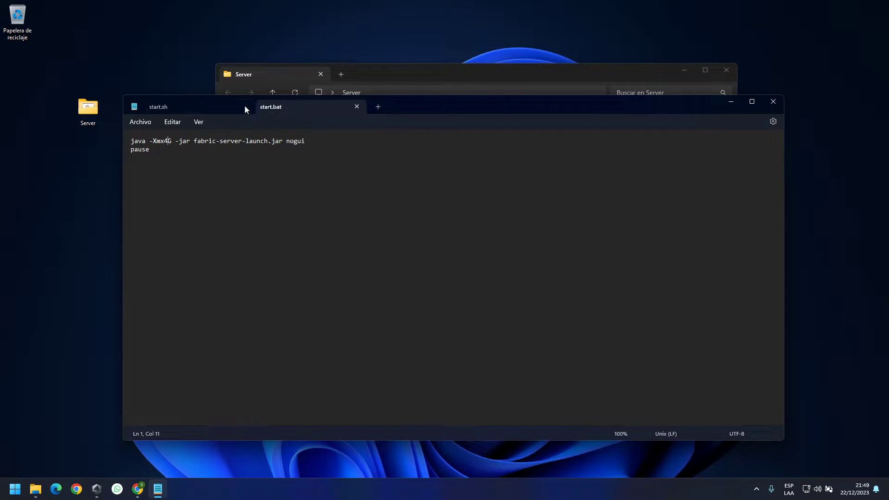
left_click(241, 106)
left_click(245, 107)
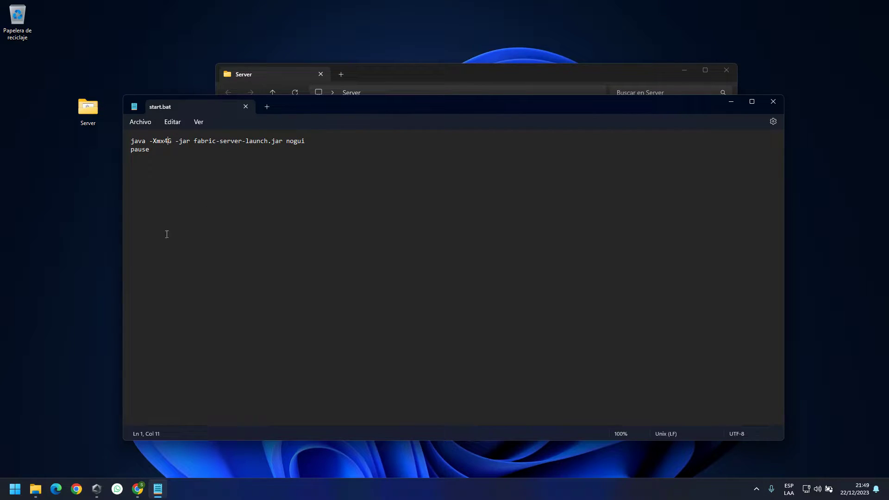
Close start.bat, change the memory argument in start.sh to -Xmx4G with Notepad, and save and close the file
left_click(246, 107)
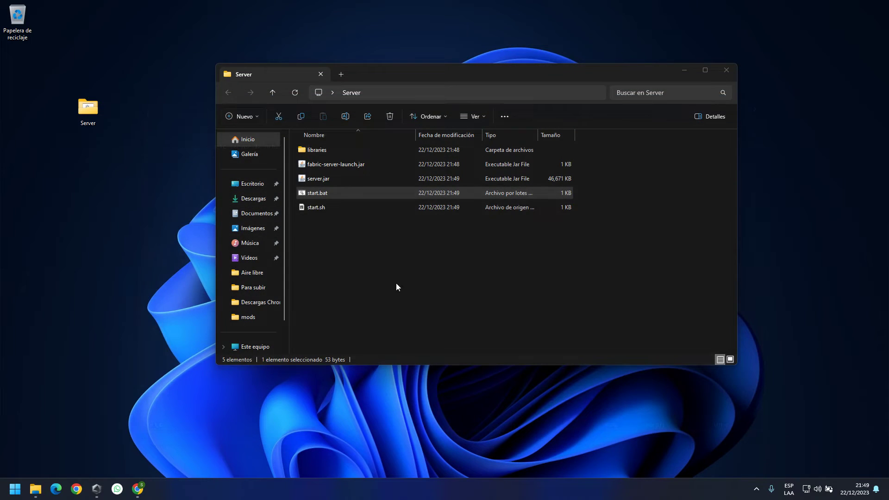
left_click(324, 208)
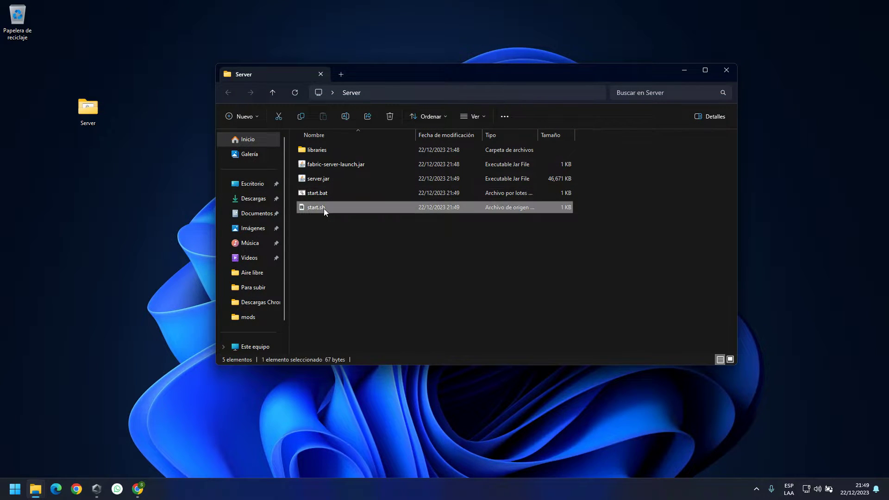
right_click(324, 208)
left_click(383, 369)
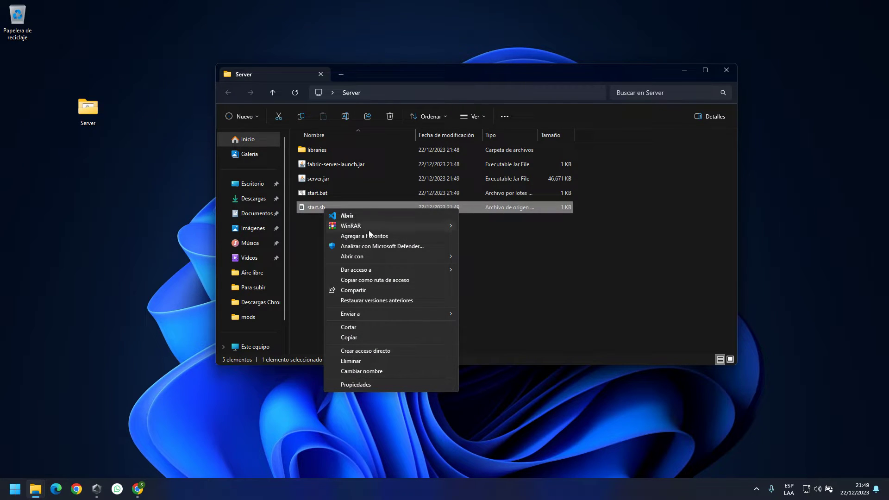
mouse_move(391, 254)
left_click(507, 257)
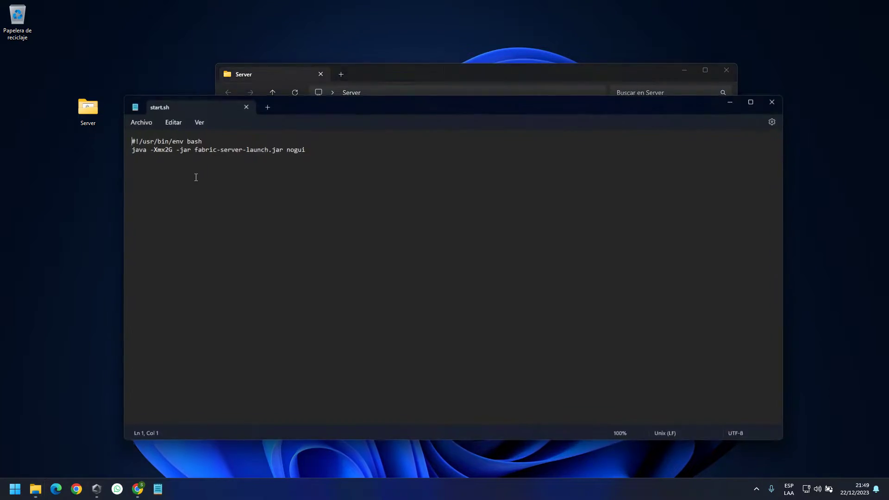
left_click(169, 150)
key("BackSpace")
type("4")
left_click(143, 128)
left_click(164, 182)
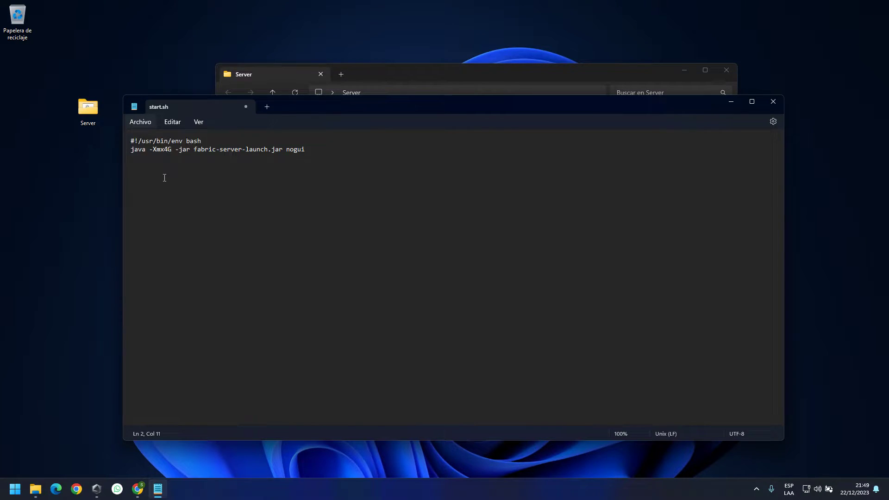
left_click(773, 102)
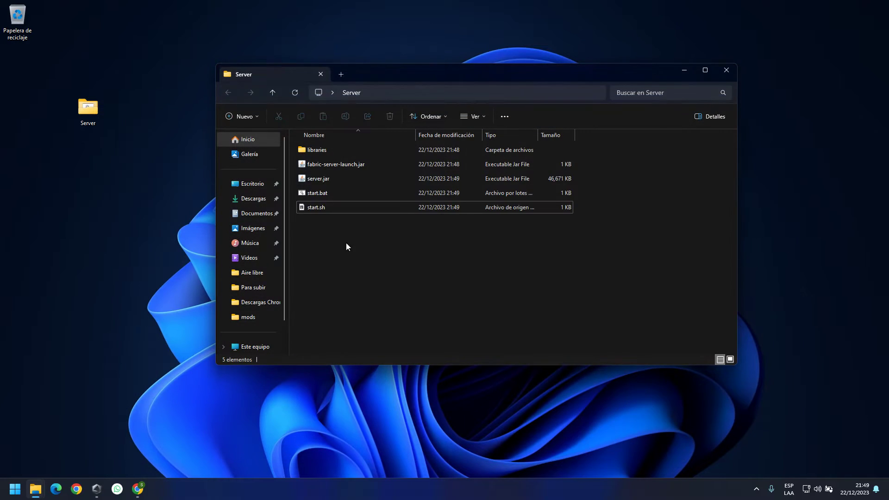
Run start.bat to generate the initial server files, and dismiss the console once it pauses
left_click(323, 192)
double_click(323, 192)
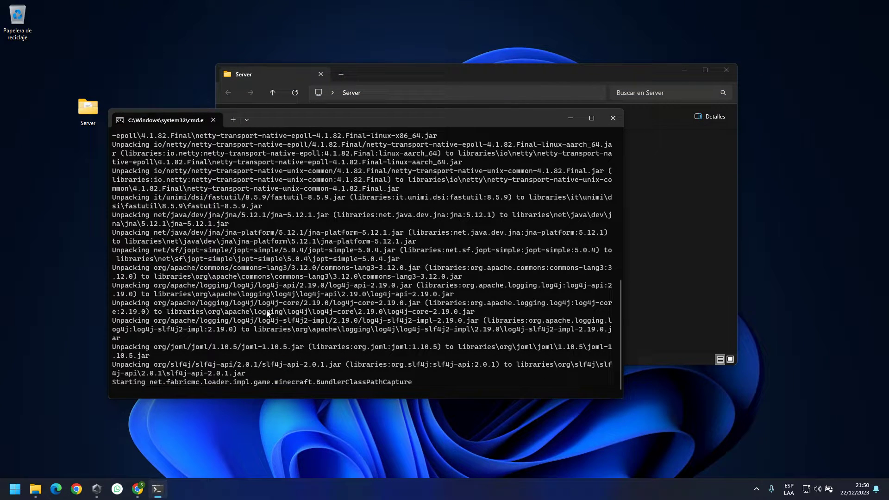
left_click_drag(439, 75, 533, 52)
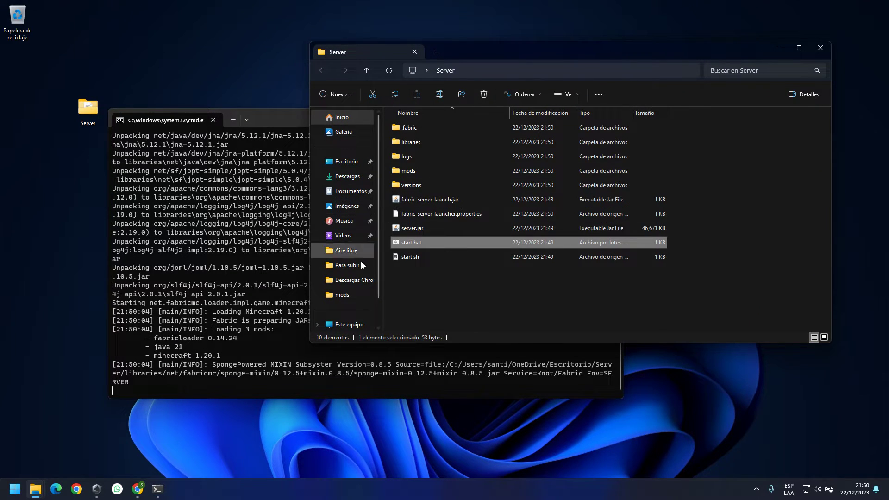
left_click(273, 119)
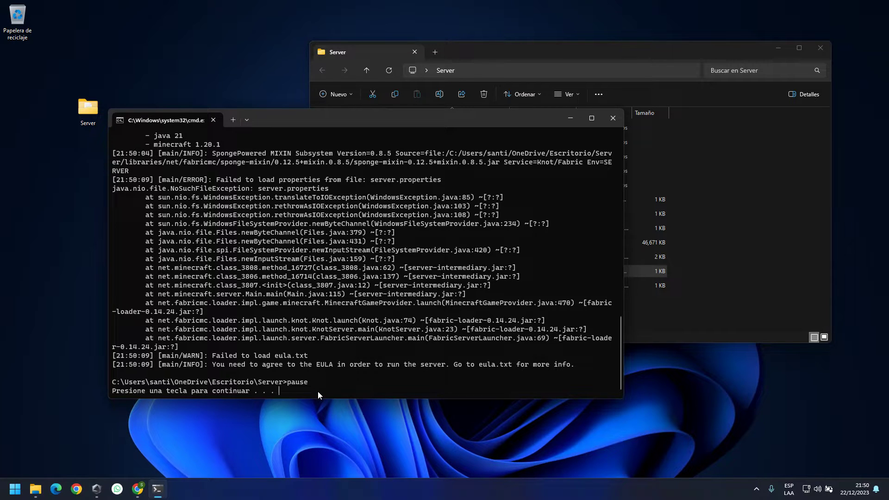
key("Return")
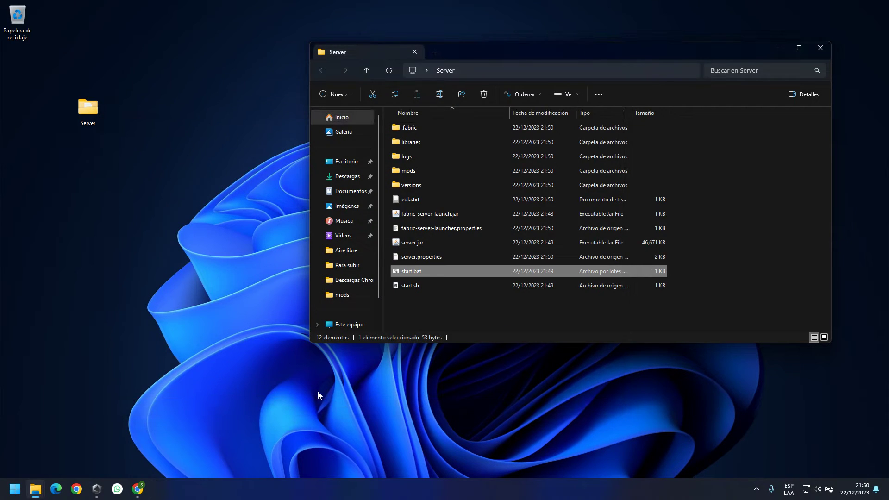
Accept the Minecraft EULA by setting eula=true in eula.txt, save it, and close the open text documents
left_click_drag(501, 52, 435, 48)
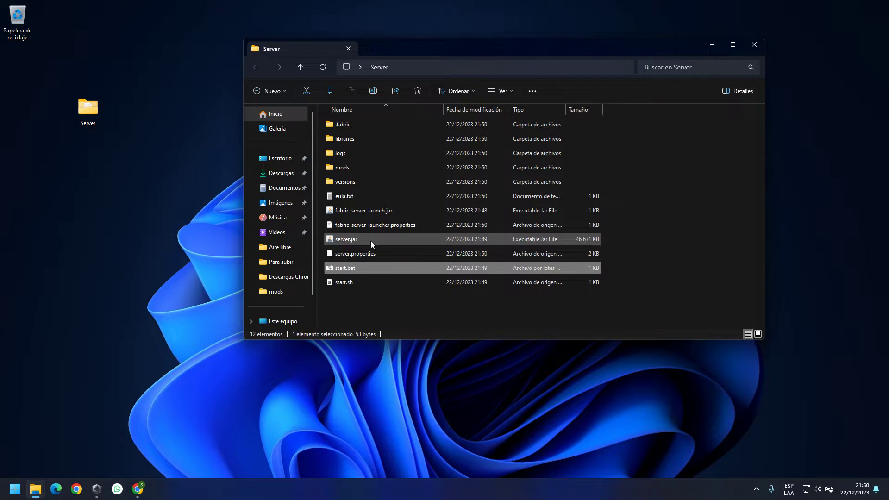
double_click(340, 198)
left_click(177, 161)
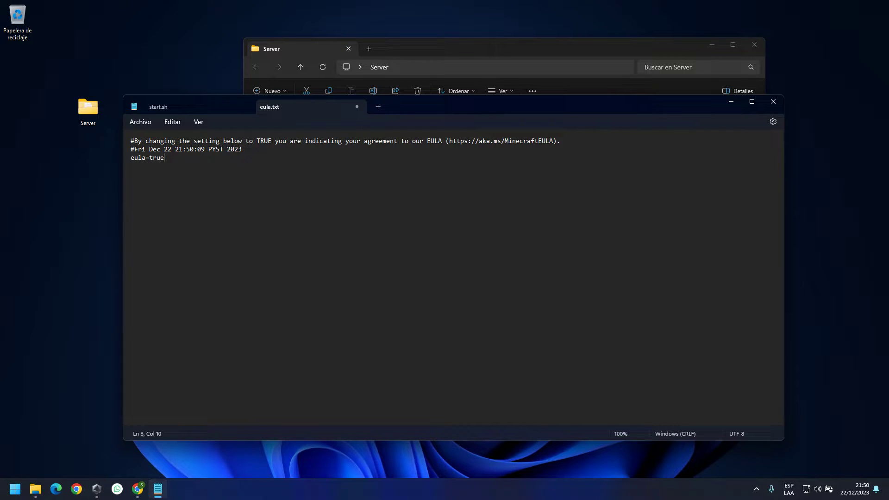
left_click(140, 122)
left_click(157, 184)
left_click(246, 107)
left_click(245, 107)
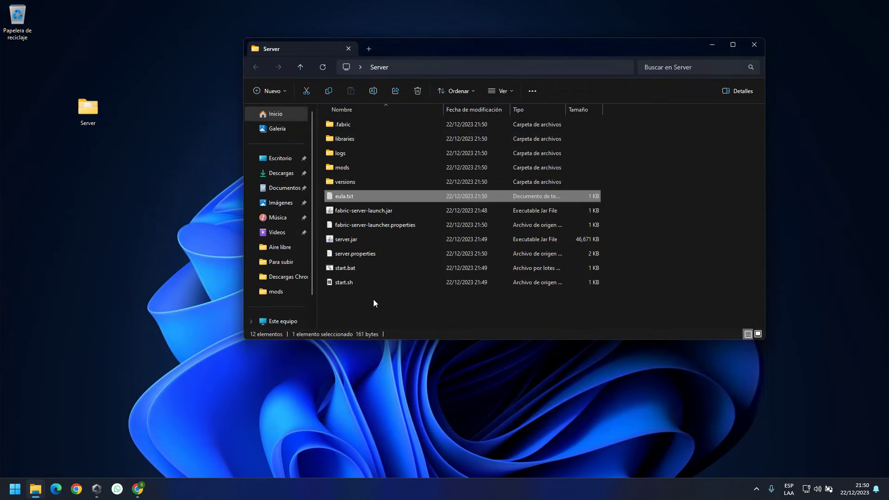
Open server.properties in Notepad and set allow-flight to true
left_click(356, 258)
right_click(356, 257)
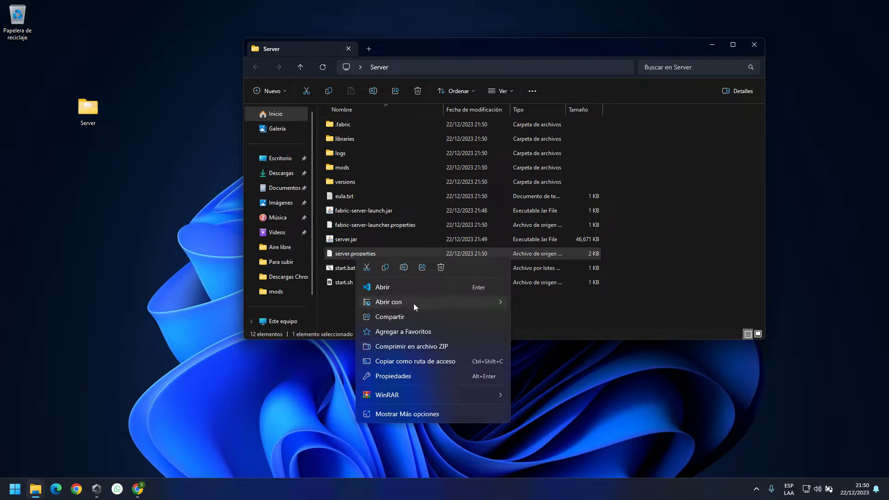
mouse_move(414, 304)
left_click(549, 304)
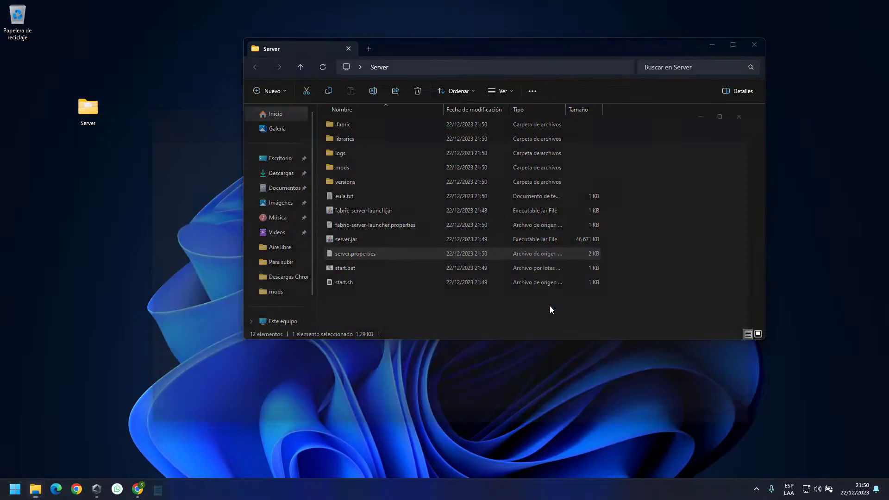
scroll(198, 200, "down", 3)
scroll(175, 217, "up", 3)
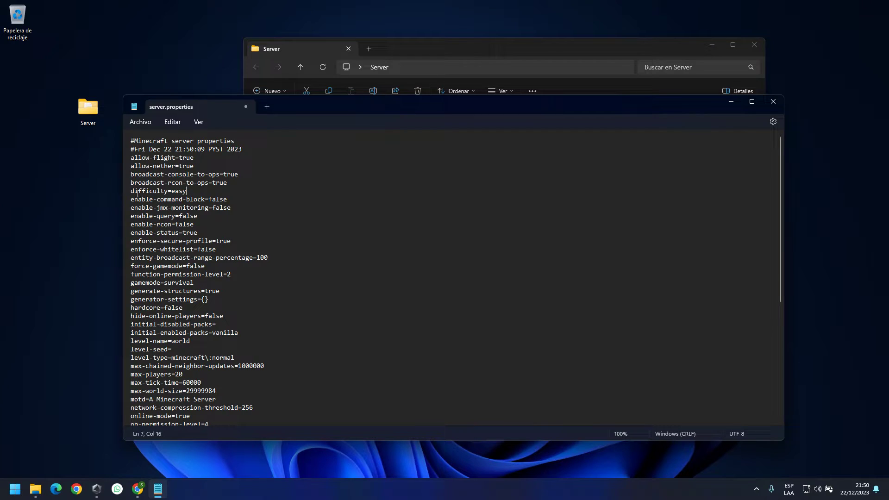
Copy the IP address from Radmin VPN and set server-ip to 26.244.154.24 in server.properties
scroll(165, 235, "down", 3)
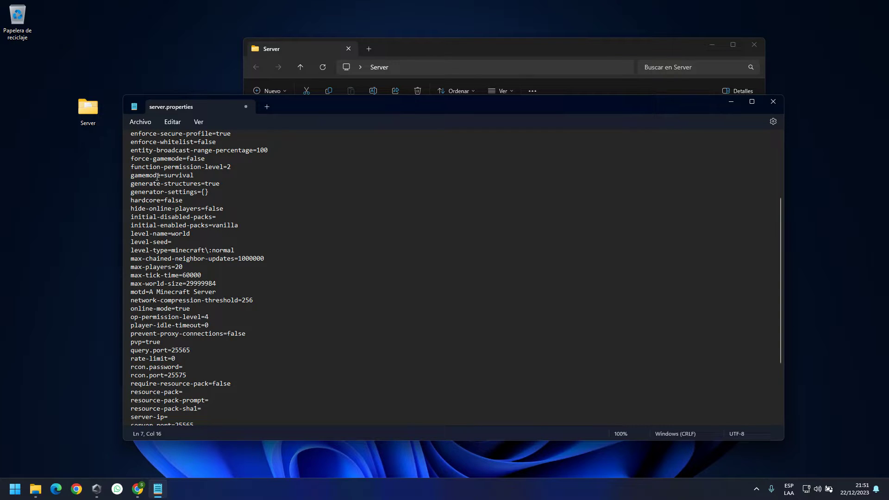
scroll(171, 225, "down", 4)
left_click(181, 146)
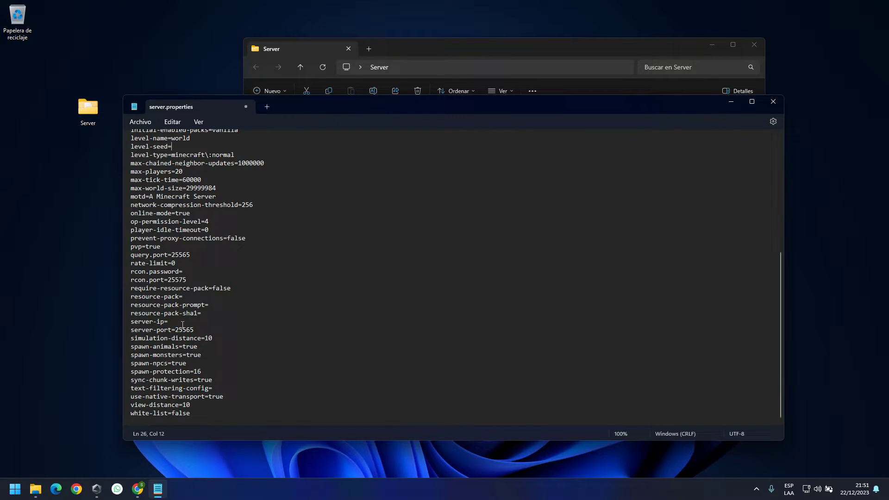
left_click(756, 489)
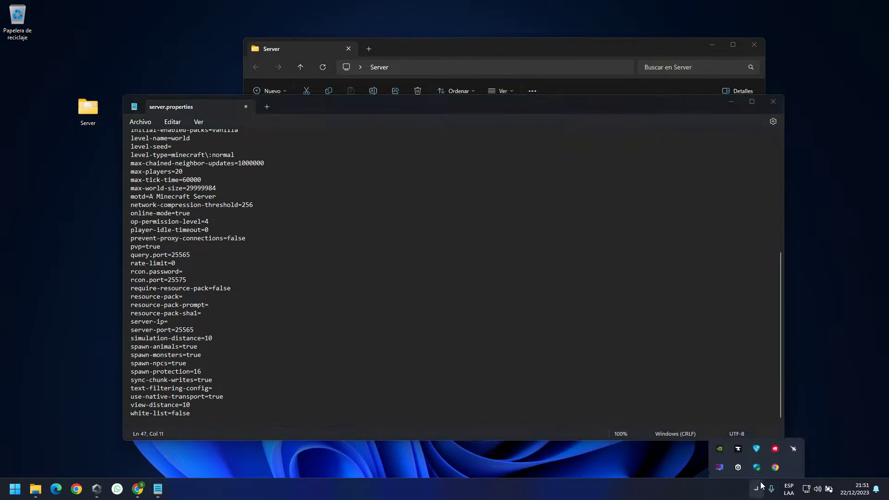
left_click(757, 442)
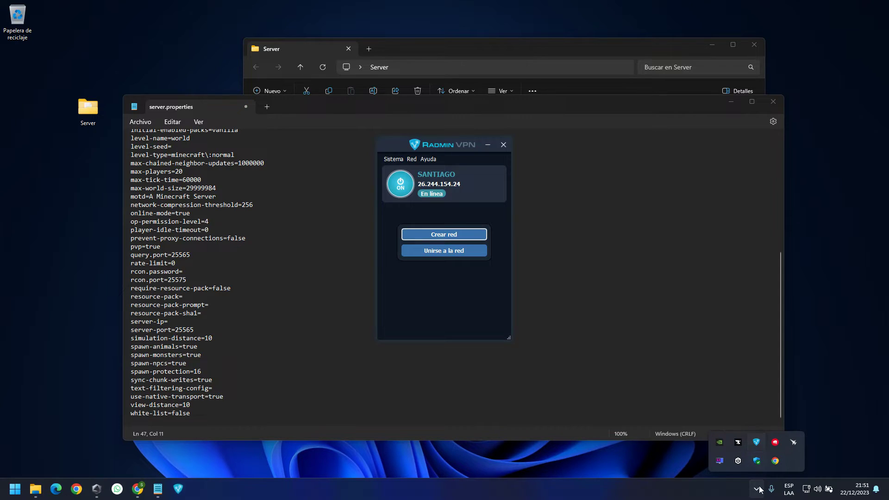
right_click(442, 184)
left_click(463, 190)
left_click(487, 145)
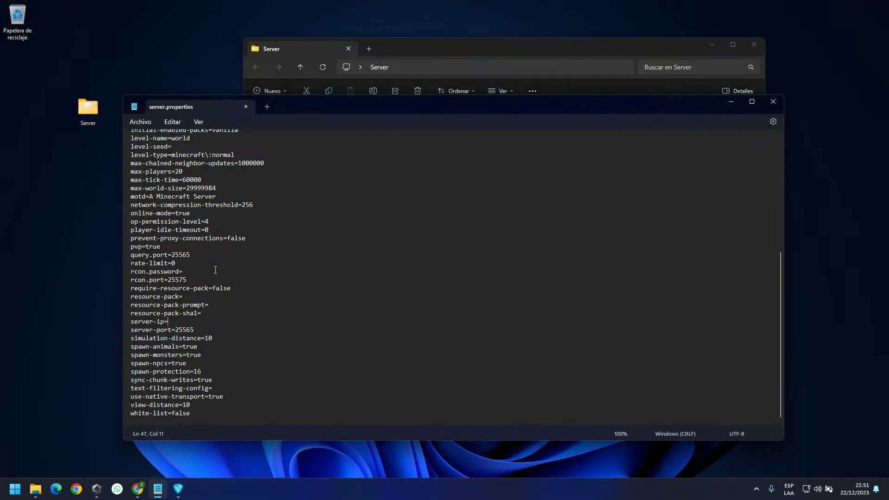
type("26.244.154.24")
Set online-mode to false in server.properties, review the remaining settings, and save and close the file
key("BackSpace")
type("fa")
scroll(204, 247, "up", 2)
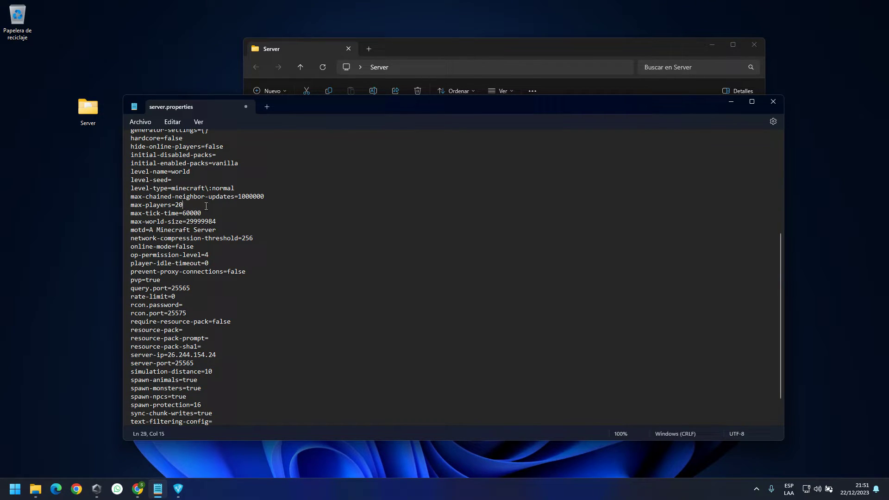
scroll(193, 204, "down", 2)
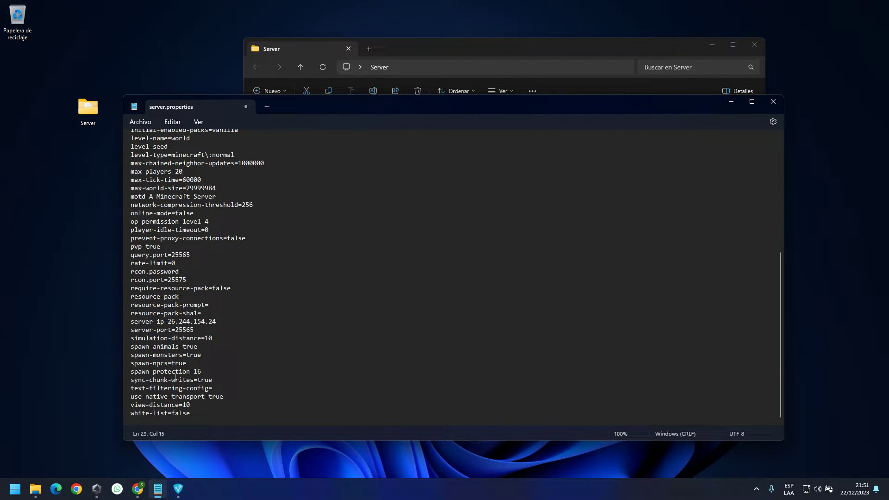
scroll(175, 352, "up", 10)
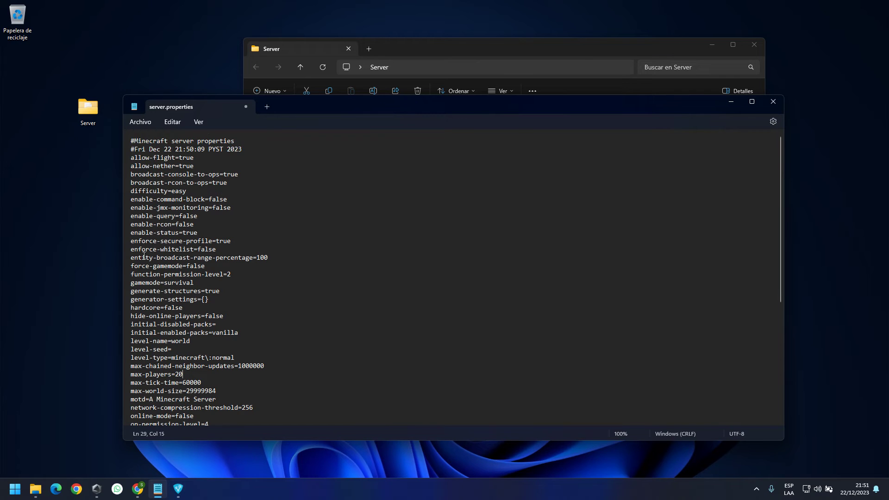
left_click(149, 121)
left_click(162, 186)
left_click(246, 107)
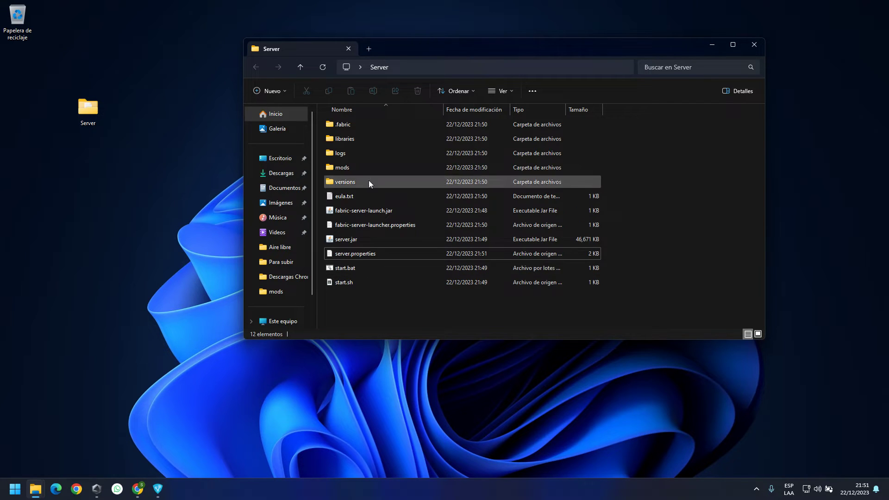
Start the server with start.bat, let the world finish generating, and review the loaded versions in the console log
double_click(359, 267)
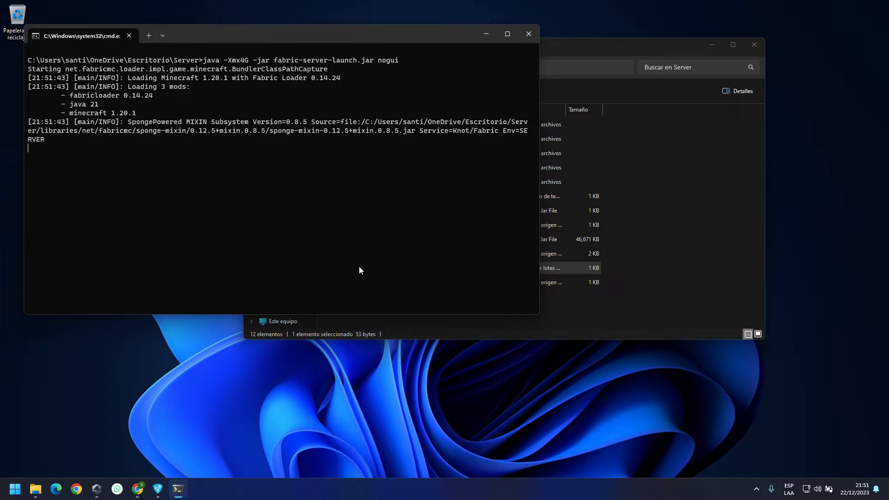
left_click(688, 249)
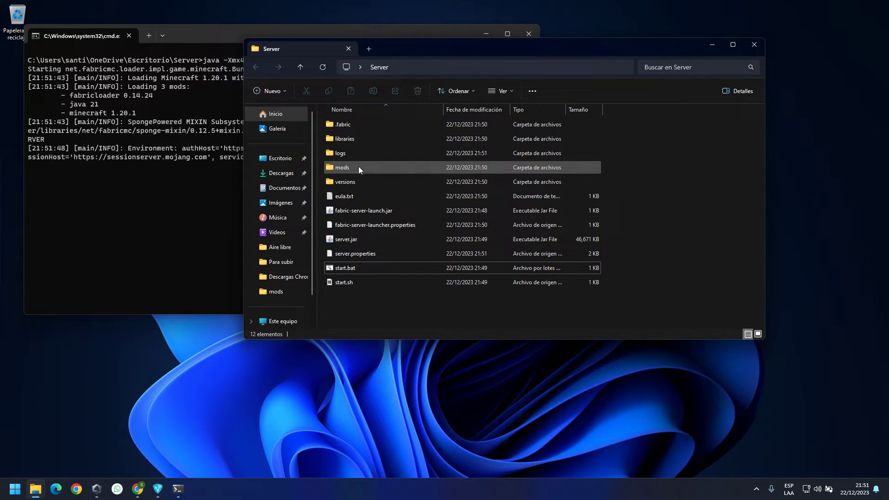
left_click(193, 34)
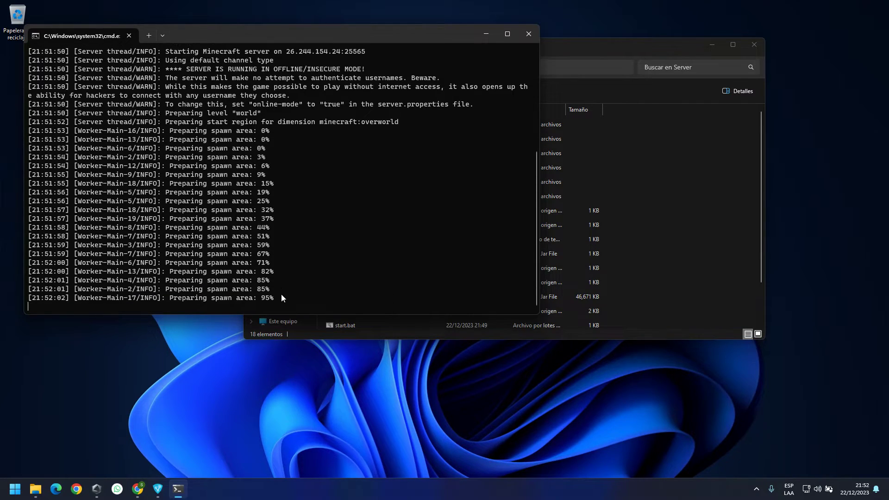
left_click(680, 260)
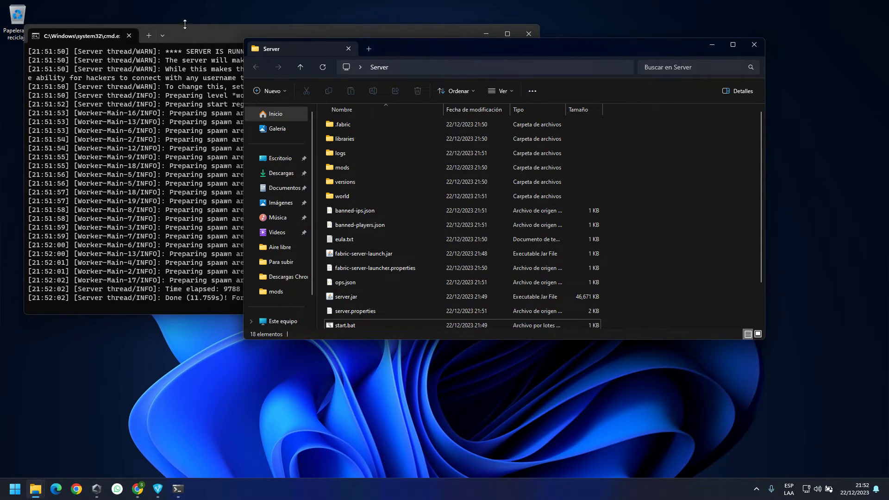
left_click(166, 157)
scroll(278, 231, "up", 7)
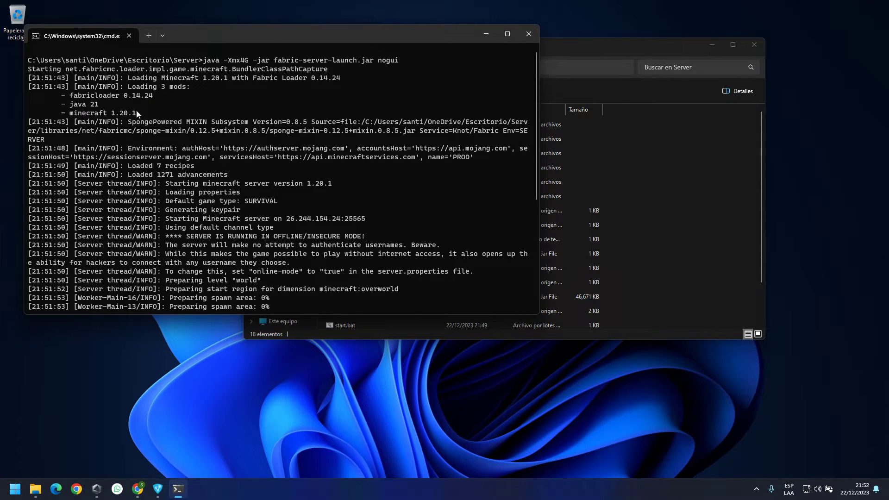
Switch to Chrome, search for java 21, and show the Windows downloads for JDK 21.0.1 on Oracle's Java Downloads page
left_click(137, 489)
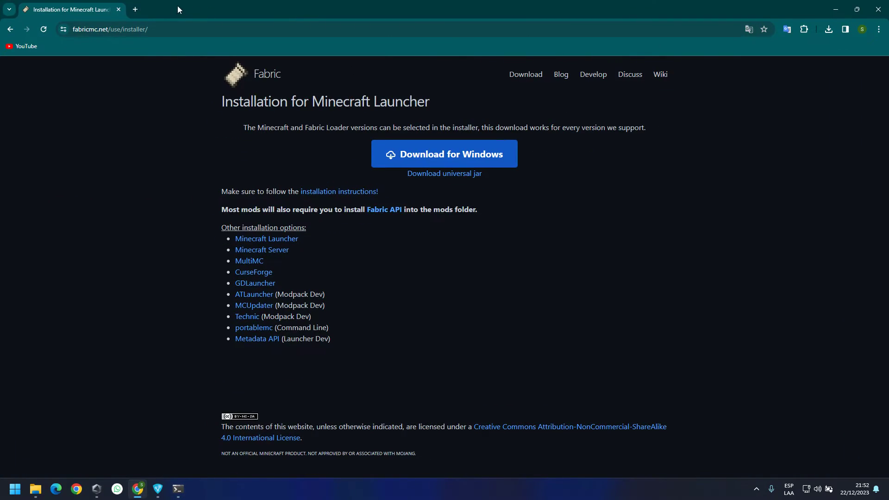
left_click(134, 9)
type("java 21")
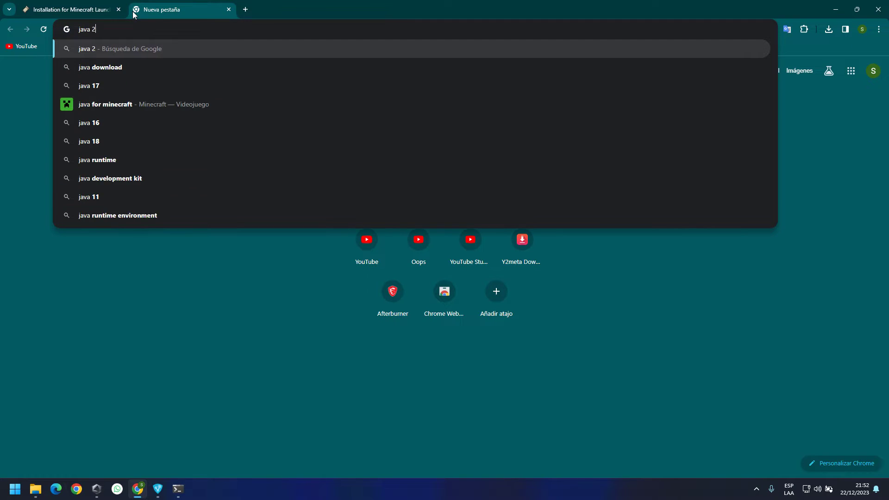
key("Return")
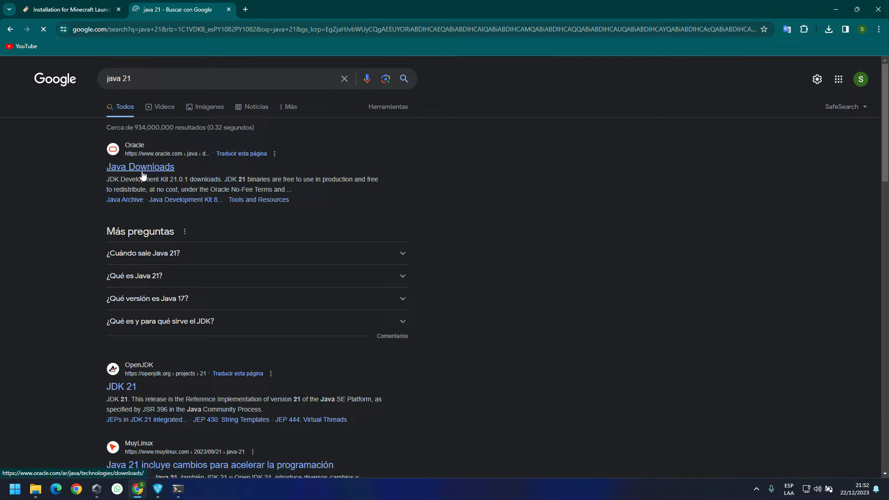
left_click(143, 167)
scroll(250, 325, "down", 6)
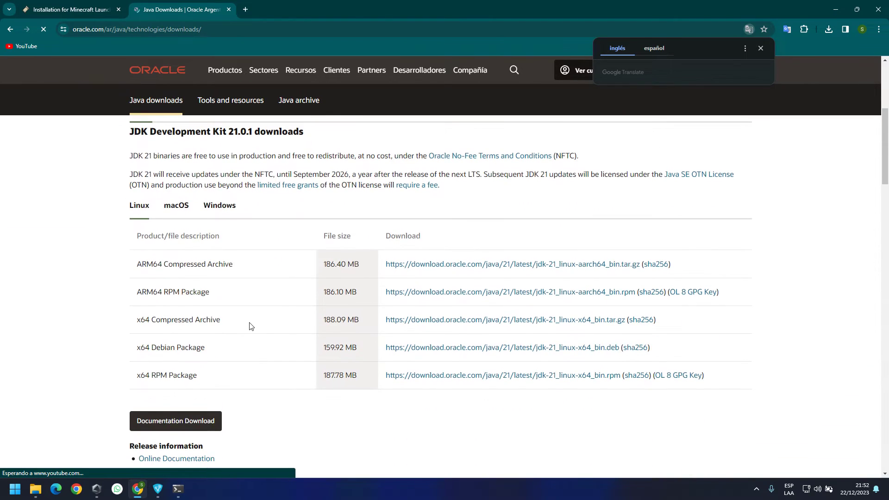
scroll(151, 308, "up", 3)
scroll(153, 261, "down", 1)
left_click(209, 200)
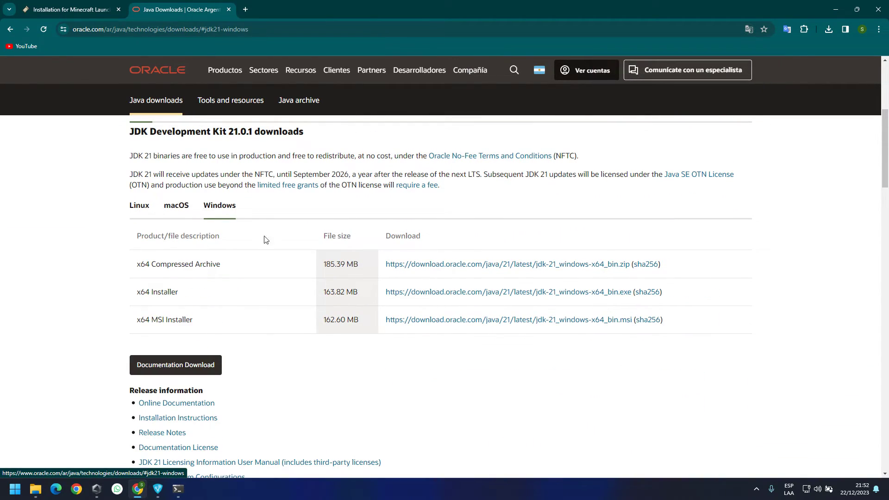
Show the Linux downloads for JDK 21.0.1, return to the Windows downloads, and review the available Windows packages
left_click(128, 207)
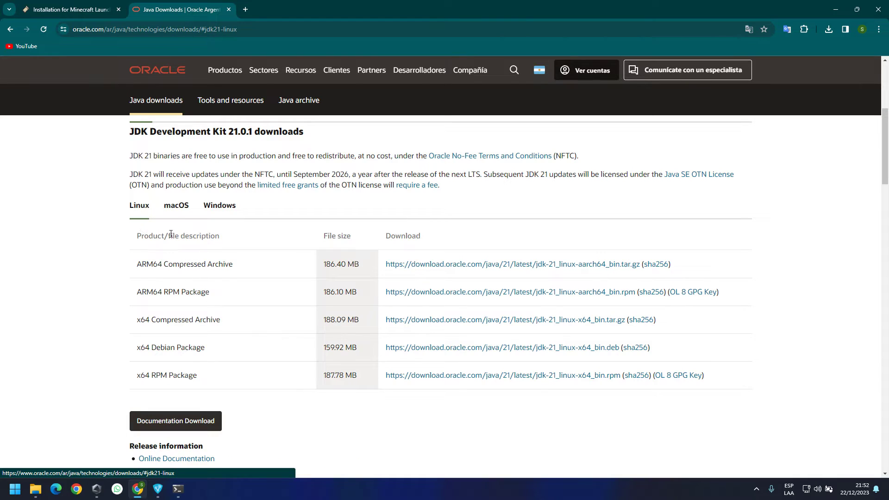
left_click(210, 208)
scroll(109, 338, "down", 1)
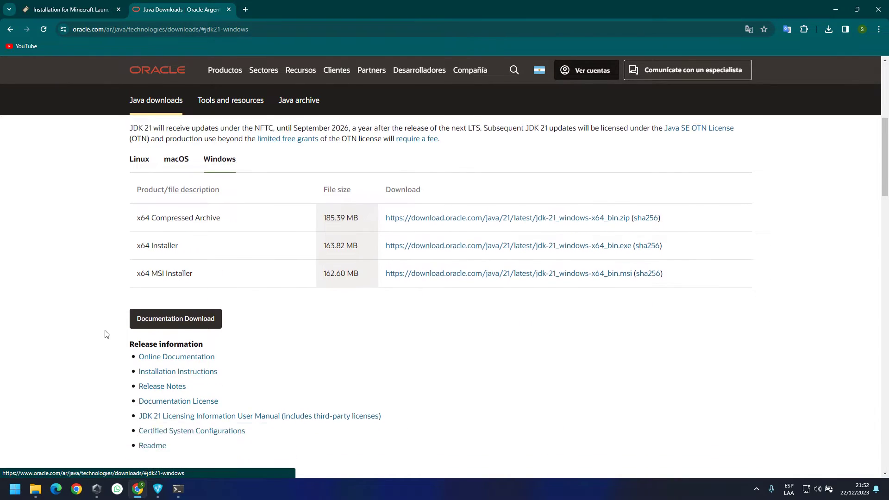
scroll(204, 283, "up", 1)
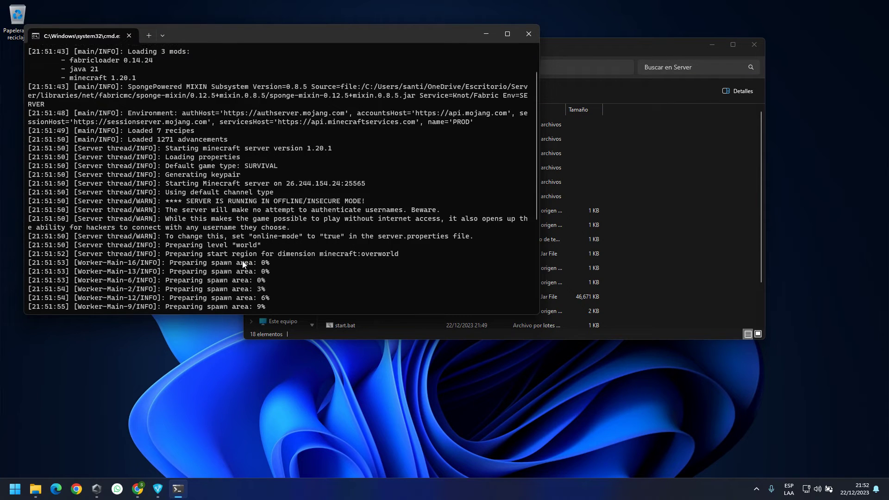
Switch to the server console and run the list command to query the connected players
type("lis")
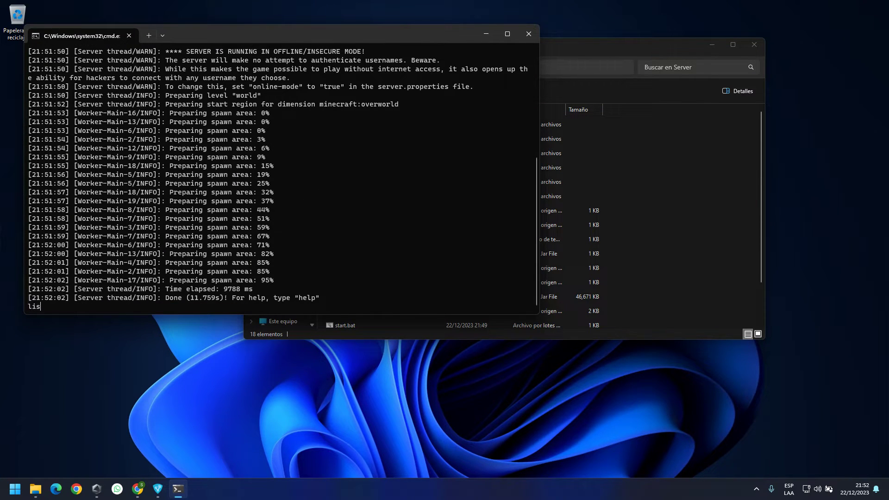
type("t")
key("Return")
Open Minecraft Launcher and launch Minecraft: Java Edition with the Optifine 1.20.1 installation
left_click(14, 488)
type("m")
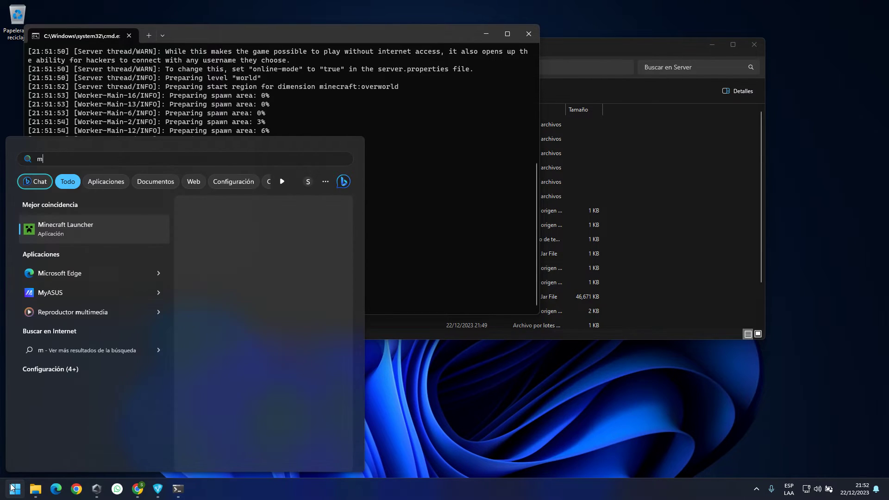
type("ine")
left_click(84, 224)
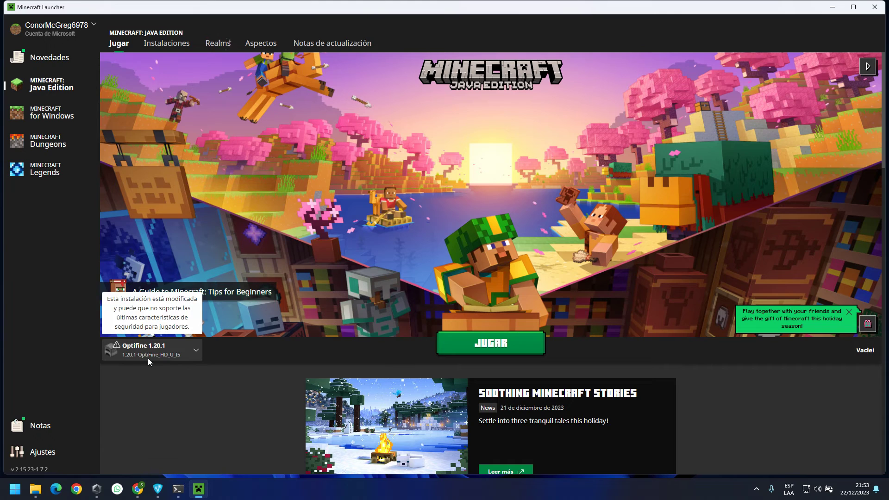
left_click(498, 350)
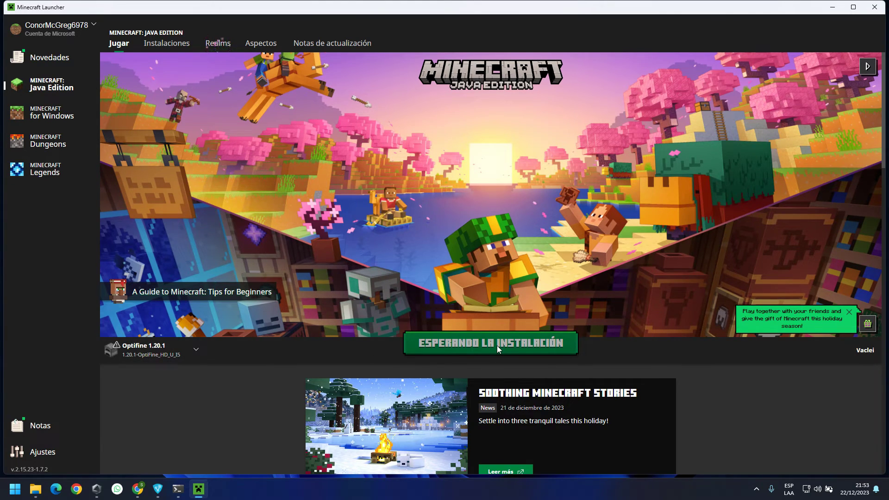